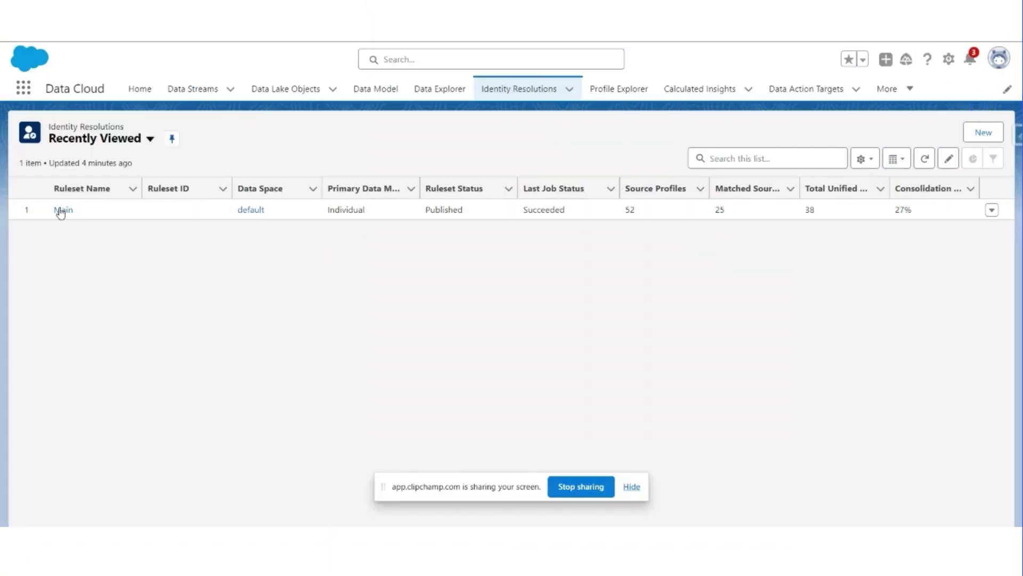
Open the Main ruleset and review its results: 52 source profiles, 38 unified, 27% consolidation, then go to Profile Explorer.
{"action": "left_click", "coordinate": [61, 210]}
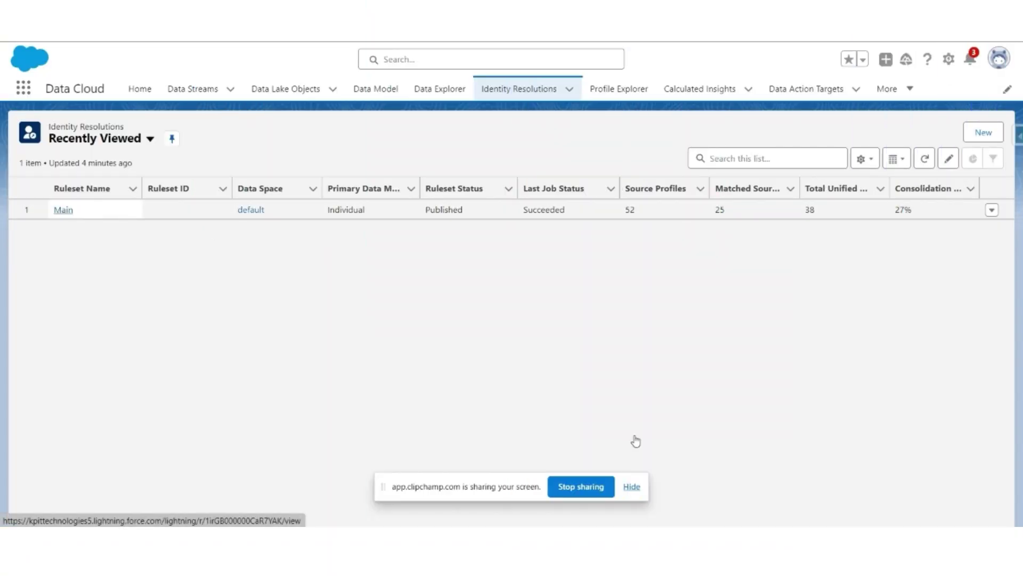
{"action": "left_click", "coordinate": [637, 487]}
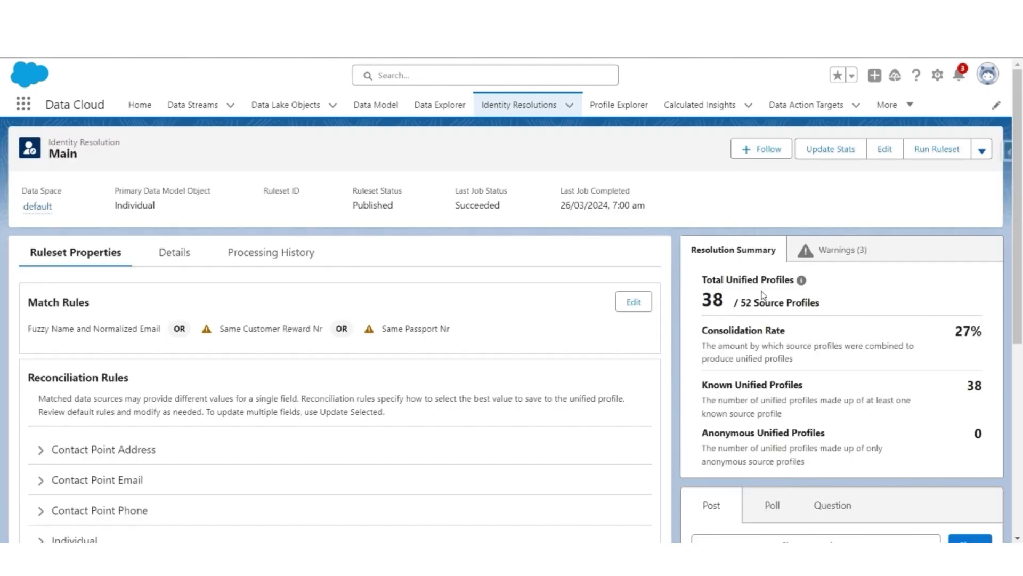
{"action": "left_click_drag", "start_coordinate": [743, 302], "coordinate": [842, 309]}
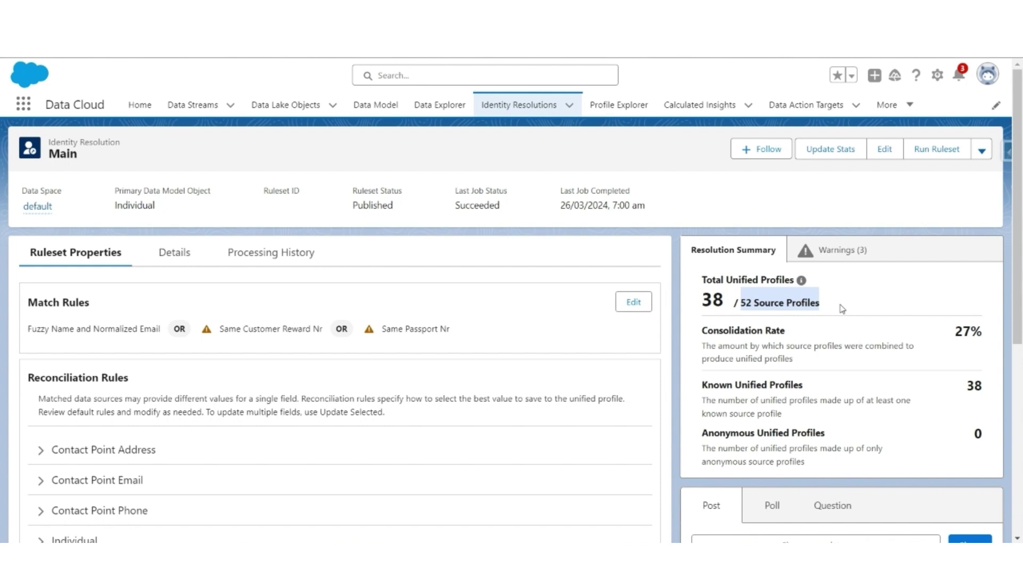
{"action": "left_click_drag", "start_coordinate": [704, 300], "coordinate": [722, 301]}
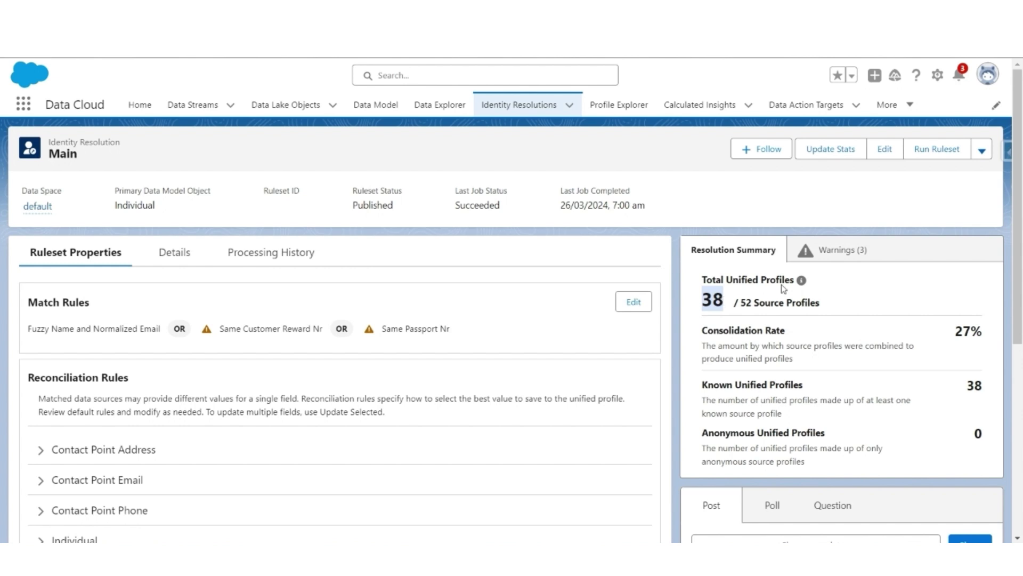
{"action": "left_click_drag", "start_coordinate": [956, 330], "coordinate": [1001, 338]}
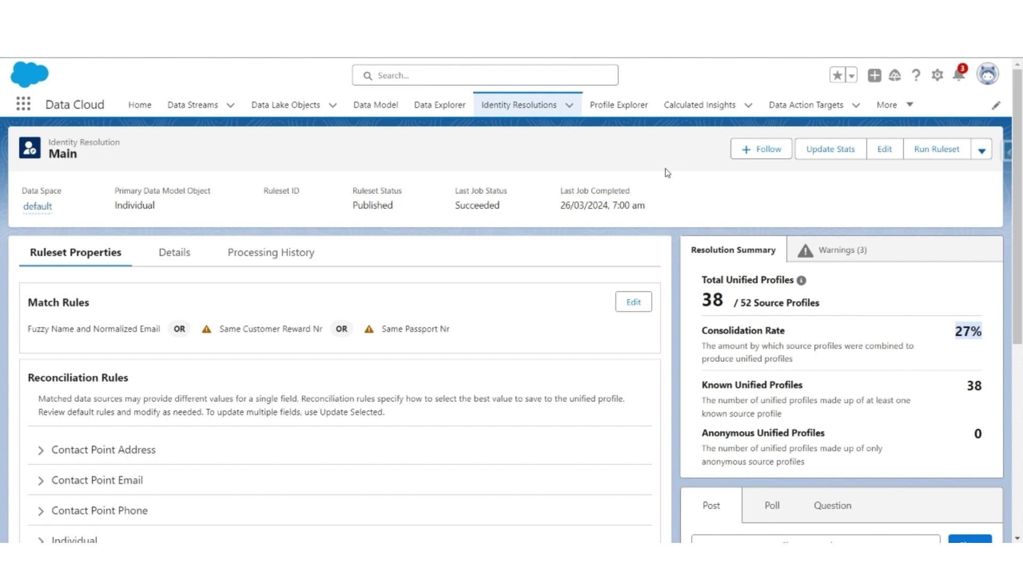
{"action": "left_click", "coordinate": [618, 106]}
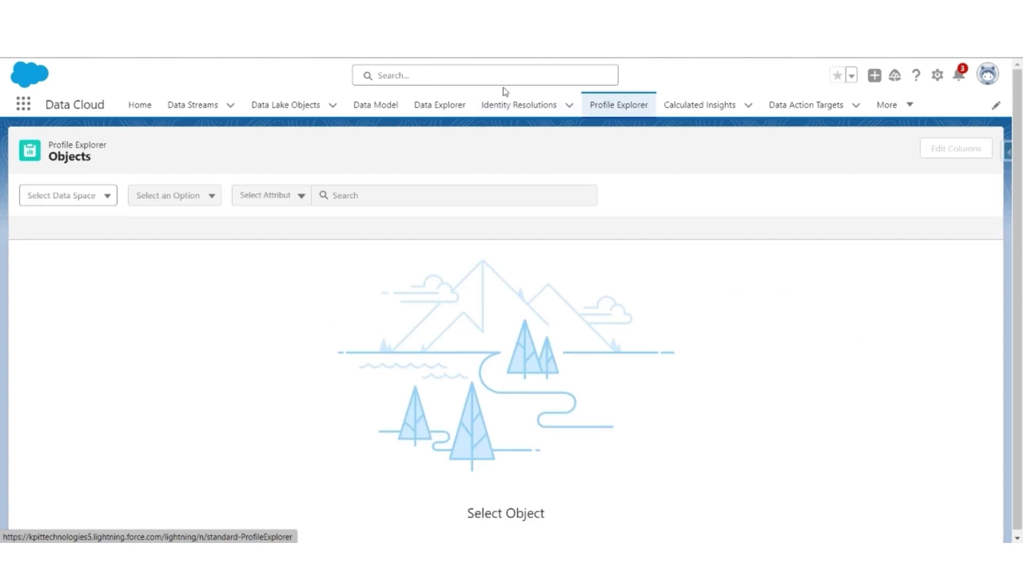
Set Profile Explorer to the default data space, Unified Individual object, searching by First Name.
{"action": "left_click", "coordinate": [100, 206]}
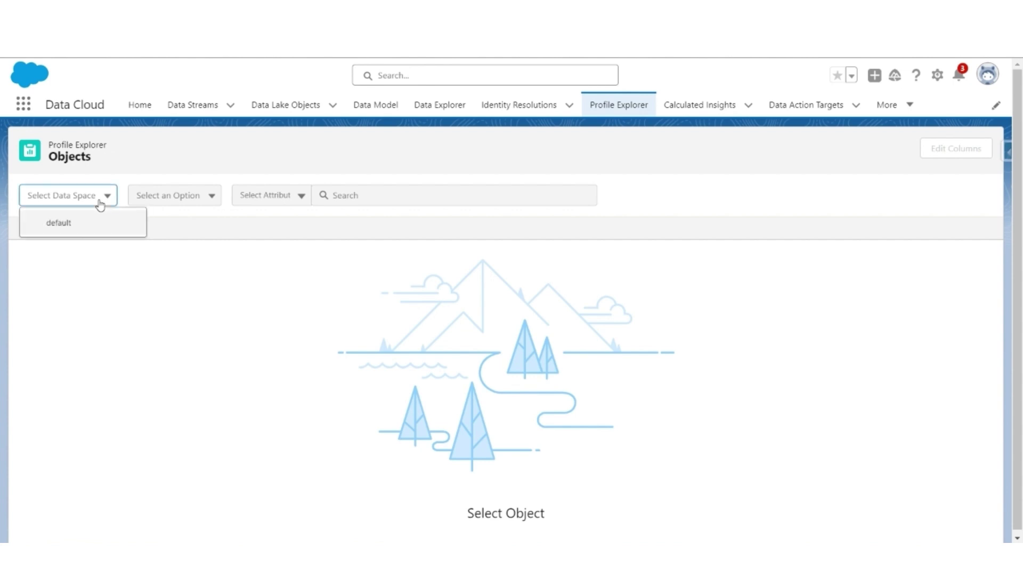
{"action": "left_click", "coordinate": [55, 228]}
{"action": "left_click", "coordinate": [157, 202]}
{"action": "left_click", "coordinate": [136, 223]}
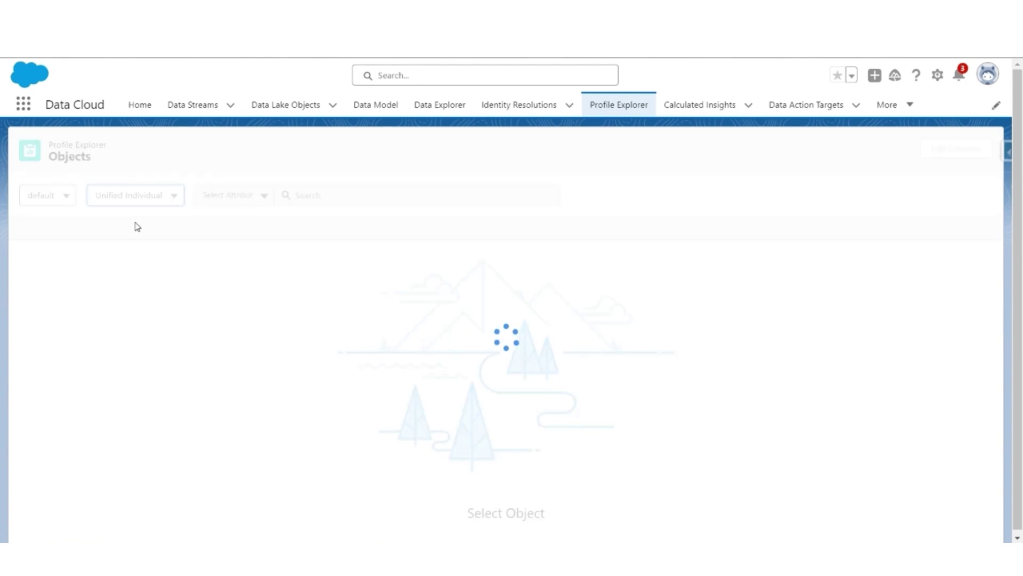
{"action": "left_click", "coordinate": [259, 197]}
{"action": "left_click", "coordinate": [246, 246]}
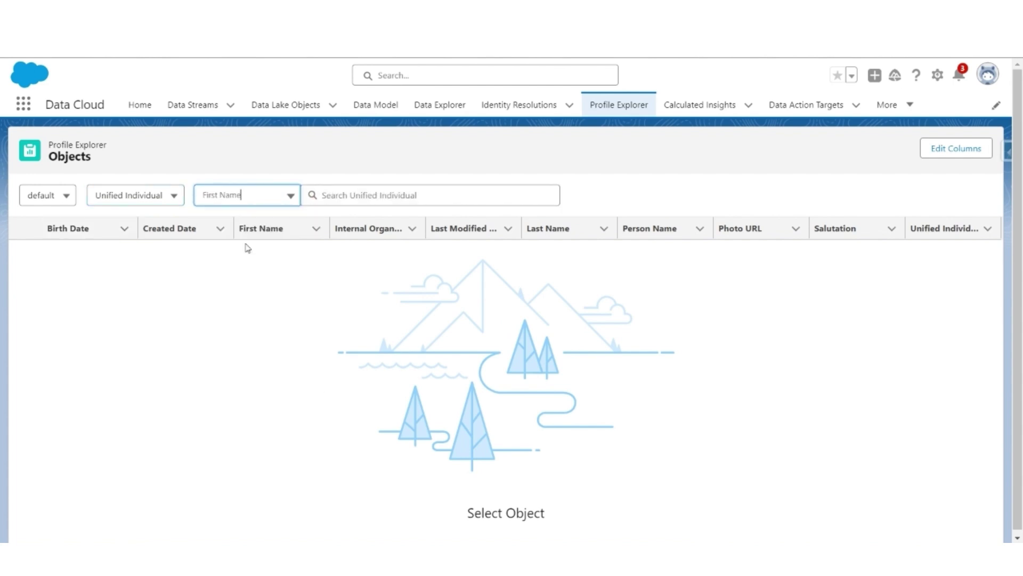
Search Unified Individual profiles for the first names Andy, Bo and Adam in turn.
{"action": "left_click", "coordinate": [348, 203]}
{"action": "type", "text": "Andy"}
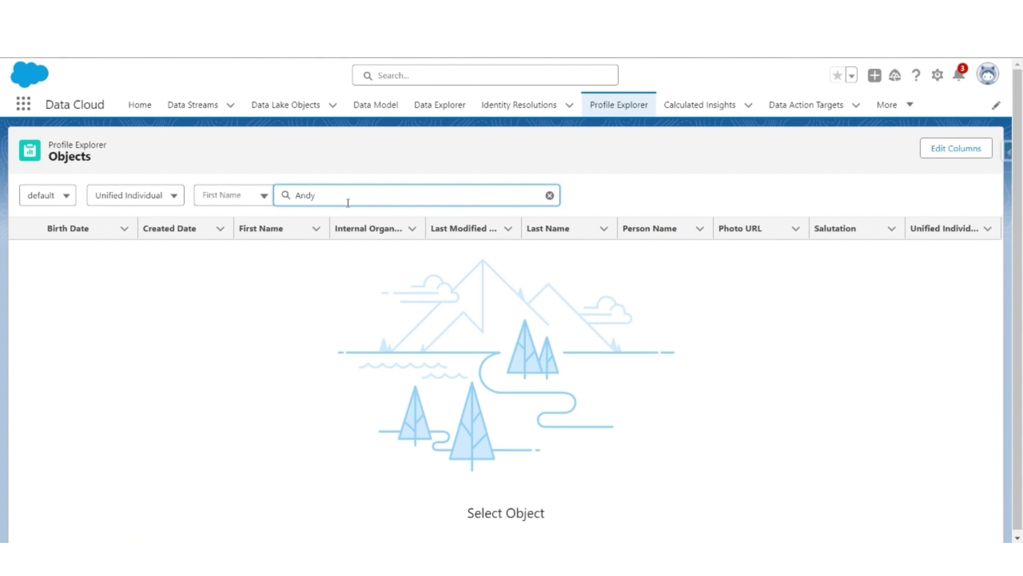
{"action": "key", "text": "Return"}
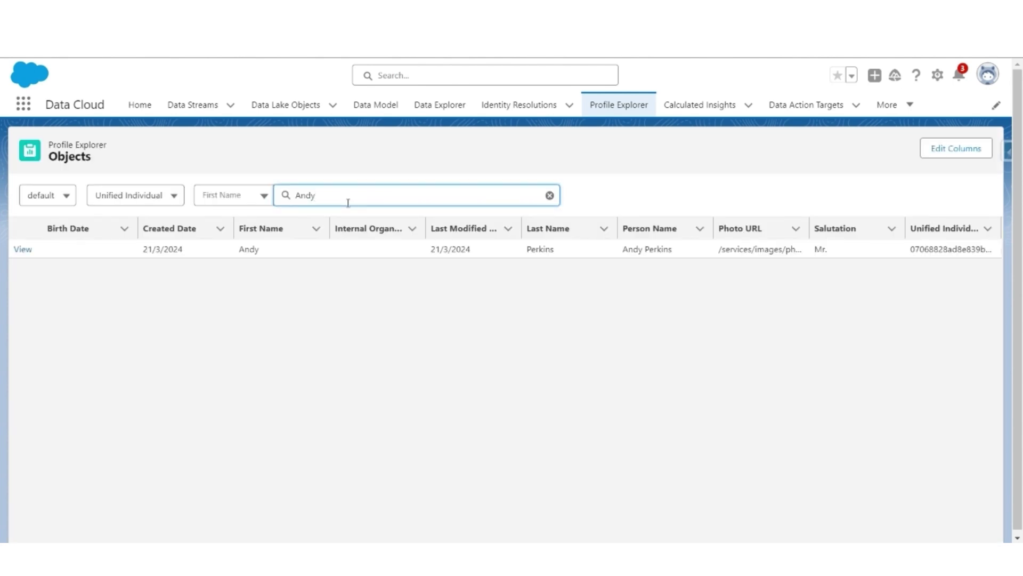
{"action": "double_click", "coordinate": [348, 202]}
{"action": "type", "text": "Bob"}
{"action": "key", "text": "Return"}
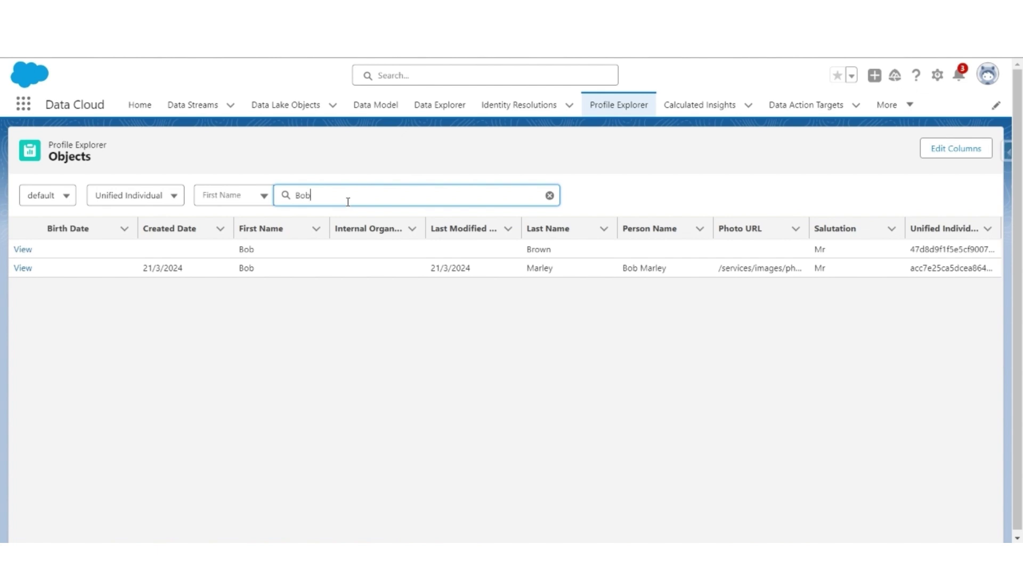
{"action": "key", "text": "BackSpace"}
{"action": "key", "text": "BackSpace"}
{"action": "key", "text": "BackSpace"}
{"action": "type", "text": "Adam"}
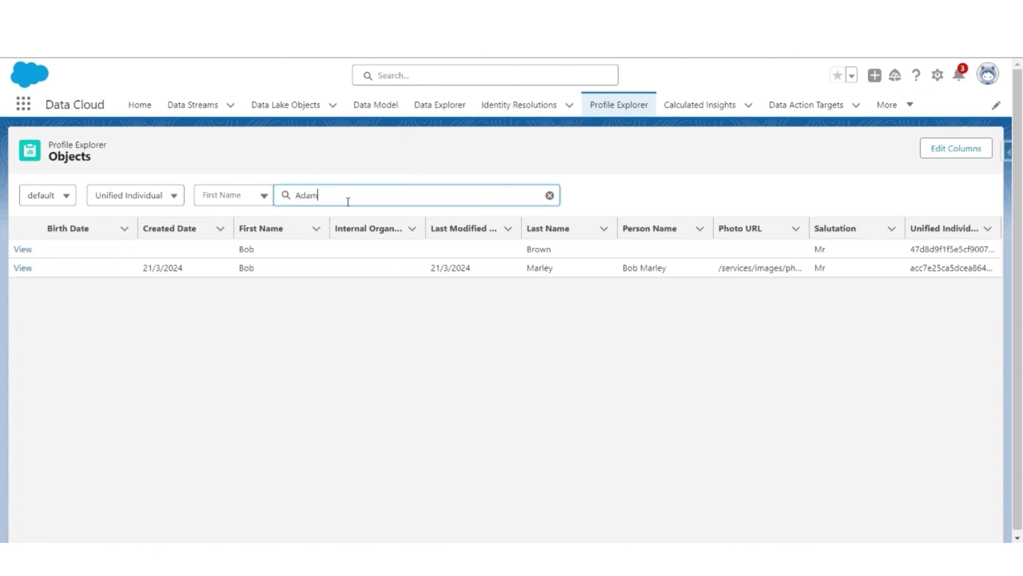
{"action": "key", "text": "Return"}
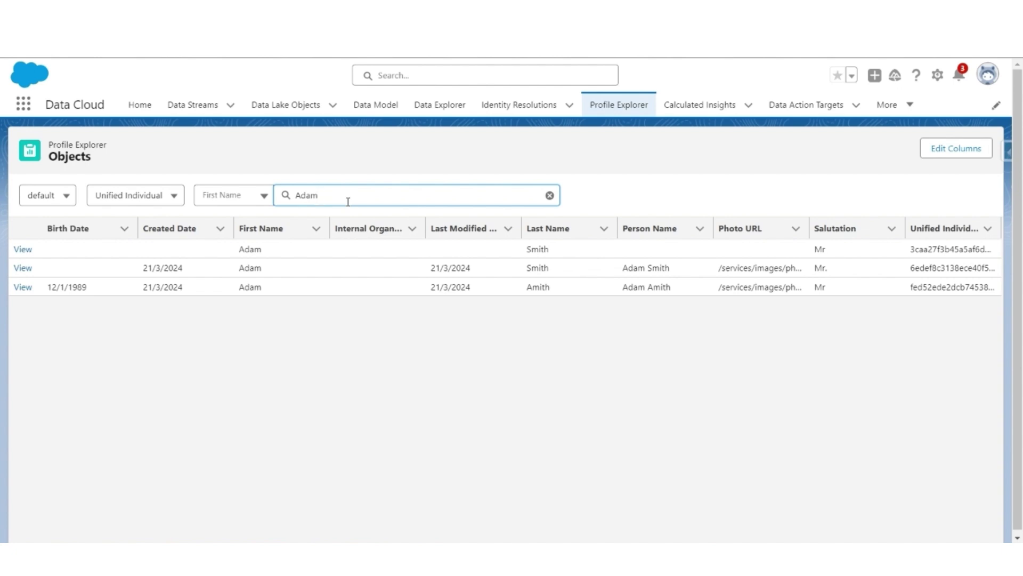
{"action": "left_click", "coordinate": [897, 107]}
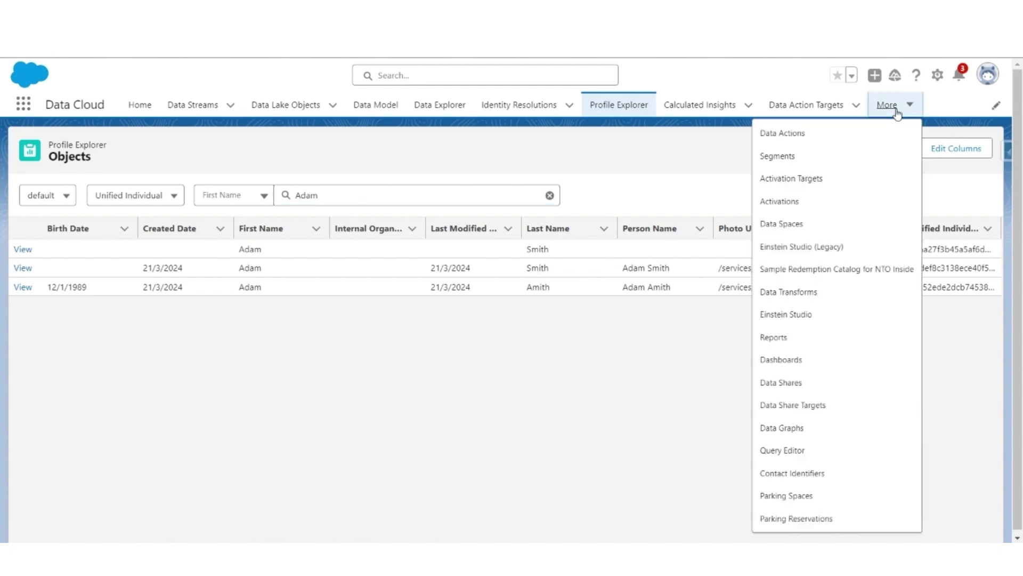
Go to the Query Editor and open the Data Exploration workspace.
{"action": "left_click", "coordinate": [783, 449]}
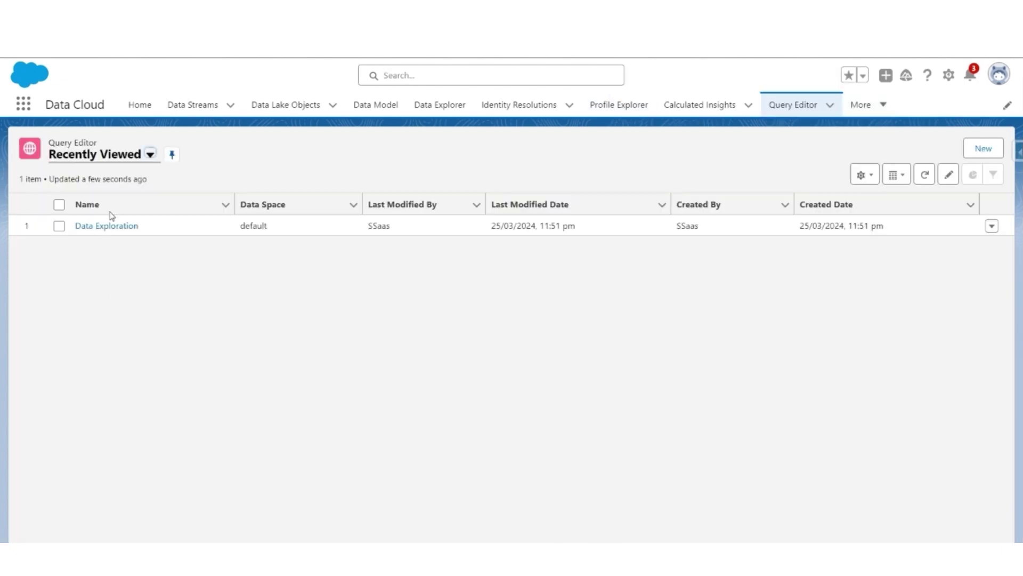
{"action": "left_click", "coordinate": [105, 226]}
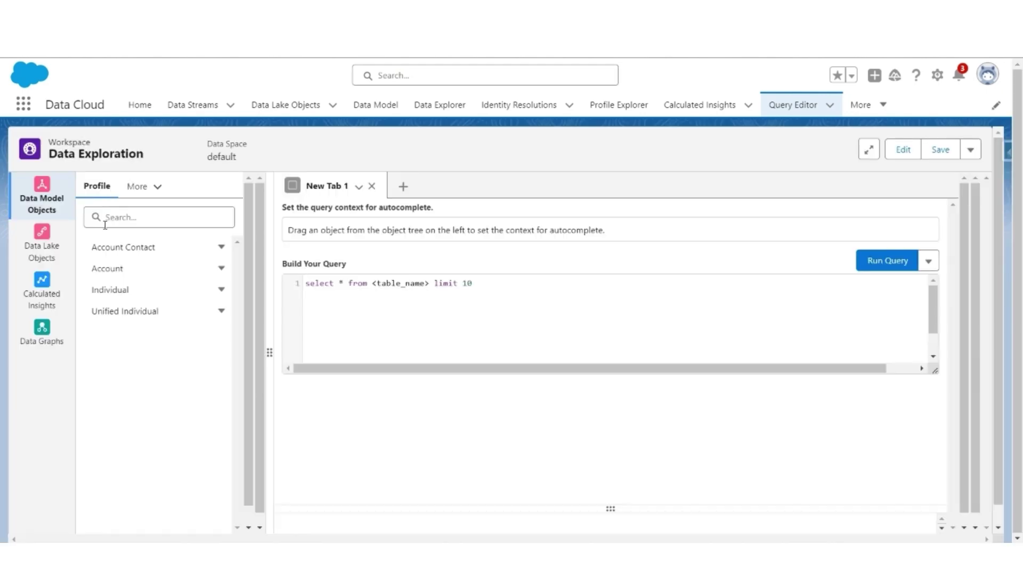
Run a query on Individual with 'limit 10' replaced by 'order by ssot__FirstName__c'.
{"action": "left_click", "coordinate": [119, 297]}
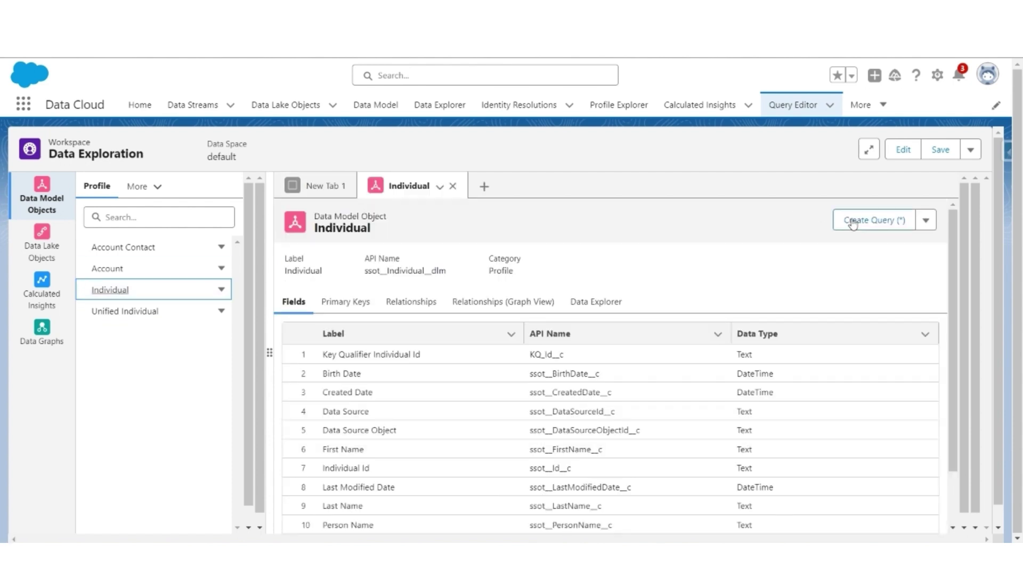
{"action": "left_click", "coordinate": [879, 219]}
{"action": "left_click_drag", "start_coordinate": [477, 328], "coordinate": [592, 331]}
{"action": "key", "text": "BackSpace"}
{"action": "type", "text": "order by firs"}
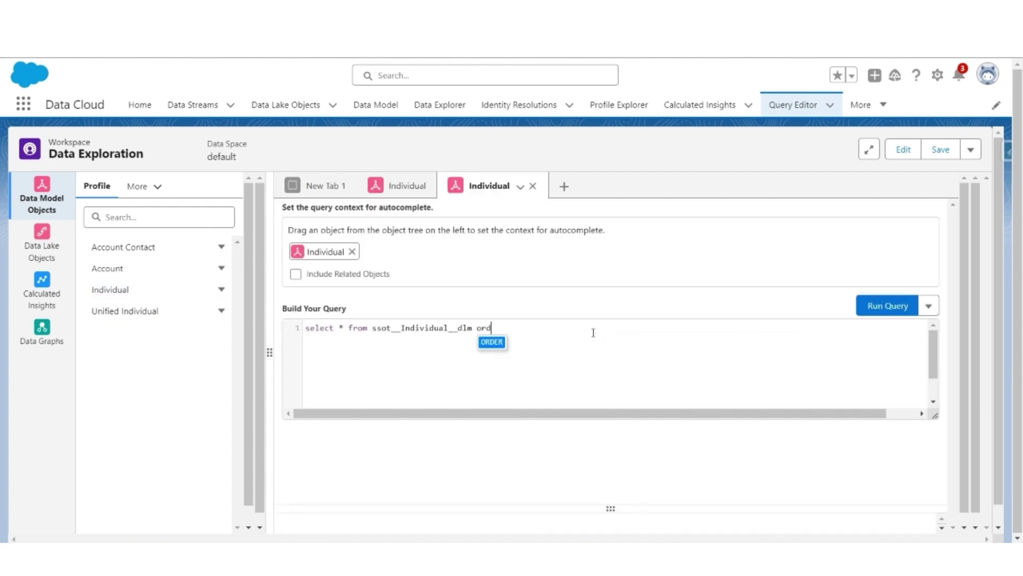
{"action": "left_click", "coordinate": [600, 350]}
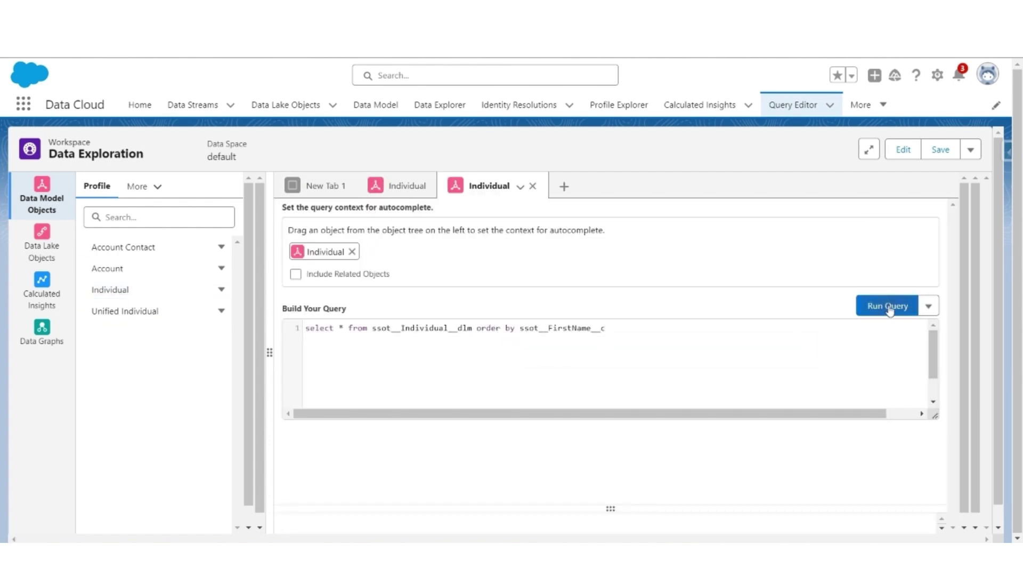
{"action": "left_click", "coordinate": [888, 305]}
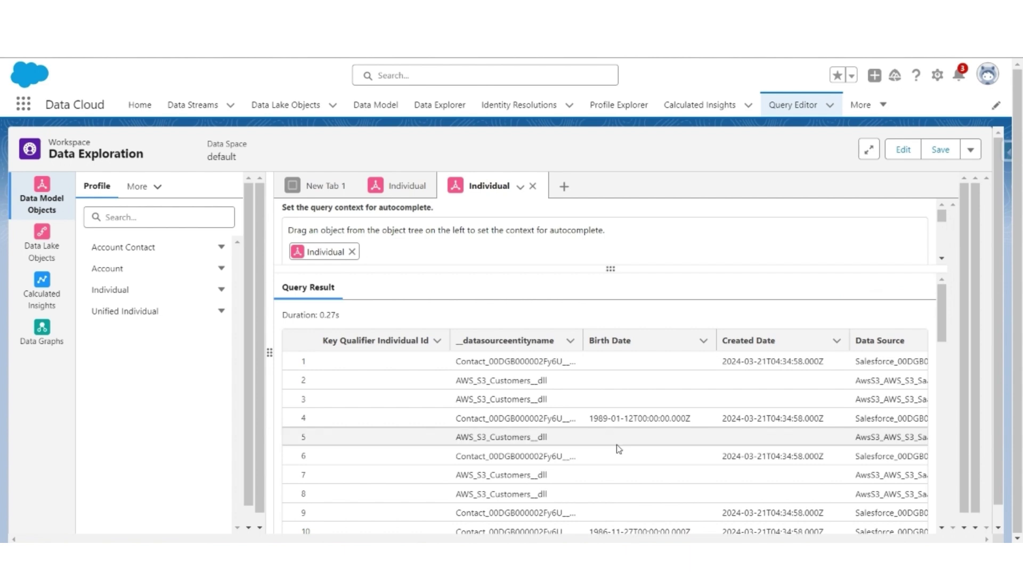
Scroll the results and highlight a duplicate record's first name and customer ID.
{"action": "scroll", "coordinate": [618, 449], "scroll_direction": "right", "scroll_amount": 10}
{"action": "scroll", "coordinate": [618, 449], "scroll_direction": "down", "scroll_amount": 2}
{"action": "left_click_drag", "start_coordinate": [572, 403], "coordinate": [553, 403]}
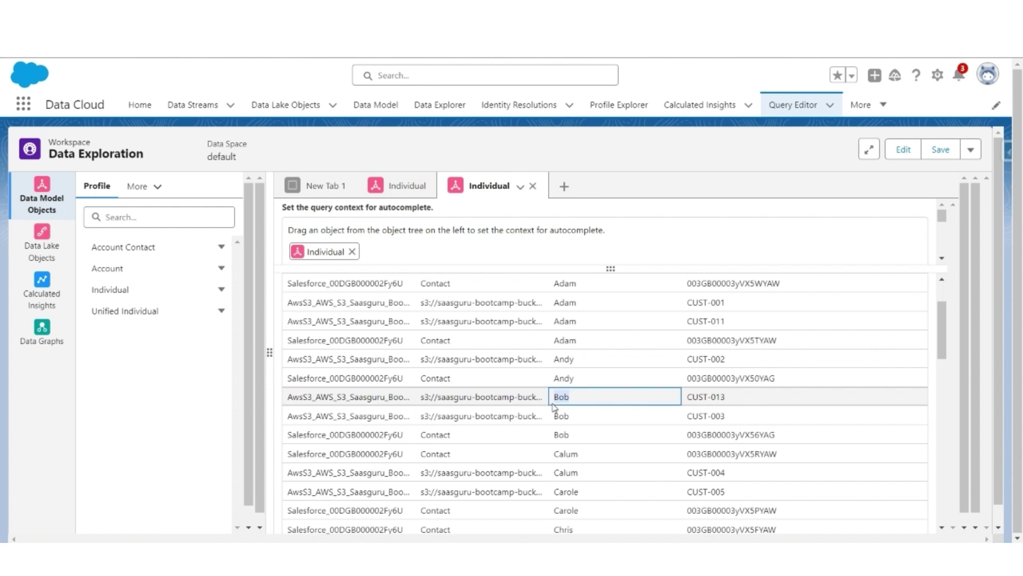
{"action": "left_click_drag", "start_coordinate": [733, 401], "coordinate": [687, 400]}
{"action": "key", "text": "ctrl+c"}
Add an 'Individual -' heading in Notepad and record CUST-013 -> Bob Brown.
{"action": "key", "text": "alt+Tab"}
{"action": "type", "text": "Indiv"}
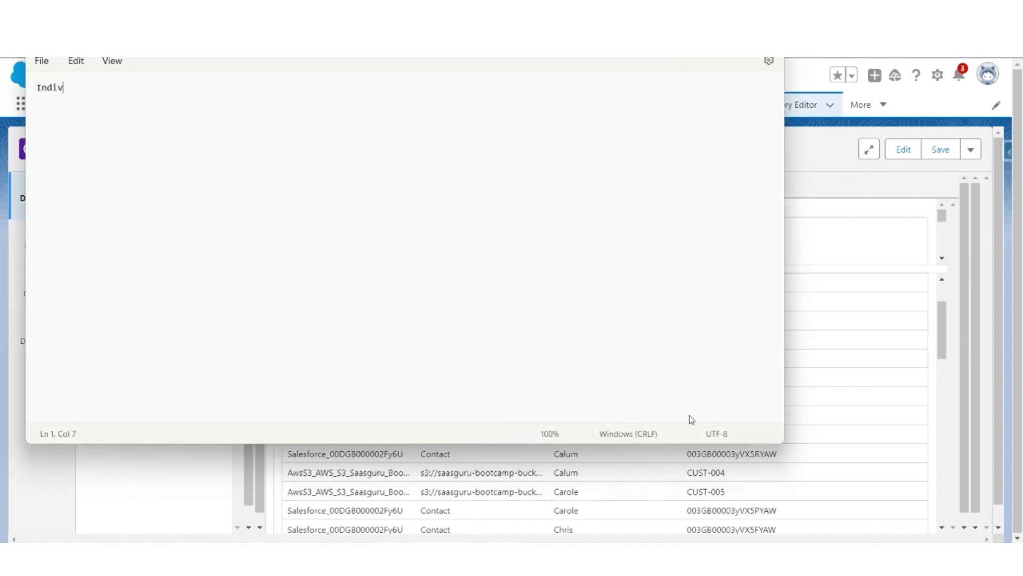
{"action": "type", "text": "idual -"}
{"action": "key", "text": "Return"}
{"action": "key", "text": "Return"}
{"action": "key", "text": "ctrl+v"}
{"action": "type", "text": "->"}
{"action": "key", "text": "alt+Tab"}
{"action": "scroll", "coordinate": [618, 413], "scroll_direction": "right", "scroll_amount": 5}
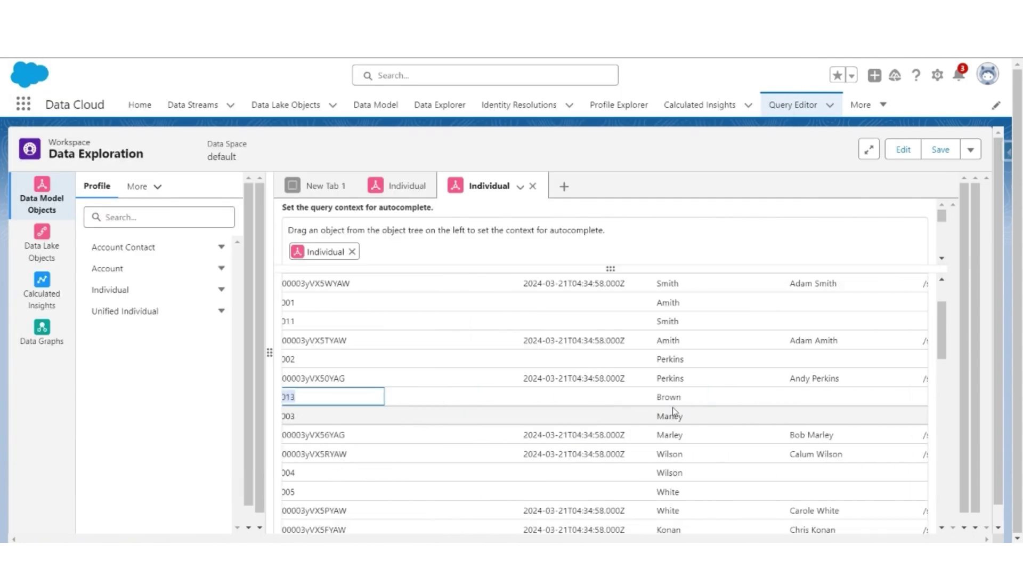
{"action": "key", "text": "alt+Tab"}
{"action": "type", "text": "Bob Brown"}
{"action": "key", "text": "Return"}
Copy CUST-003 from the Individual results and record it as -> Bob Marley.
{"action": "key", "text": "alt+Tab"}
{"action": "scroll", "coordinate": [674, 410], "scroll_direction": "left", "scroll_amount": 5}
{"action": "left_click_drag", "start_coordinate": [410, 416], "coordinate": [371, 417]}
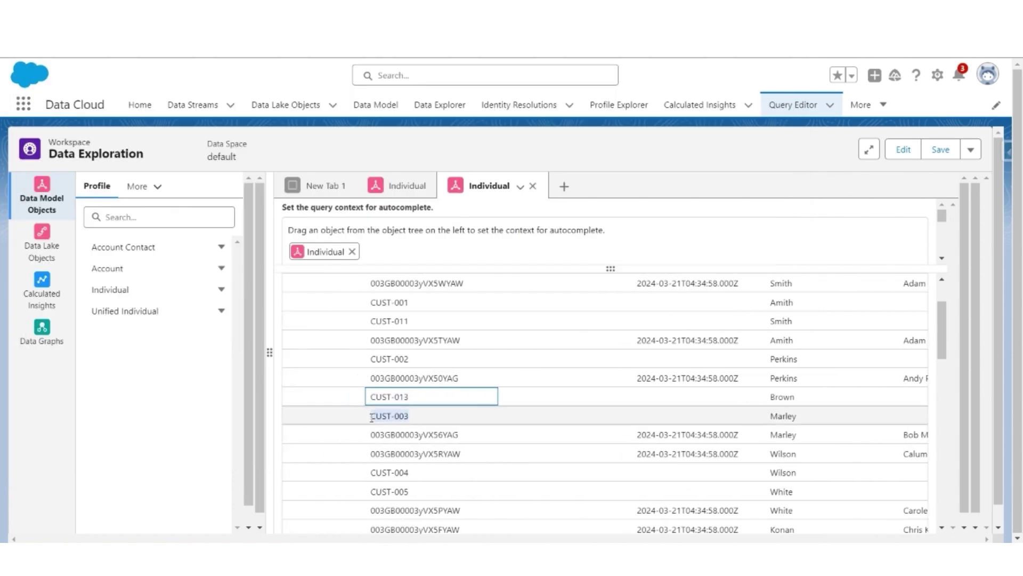
{"action": "key", "text": "ctrl+c"}
{"action": "key", "text": "alt+Tab"}
{"action": "key", "text": "ctrl+v"}
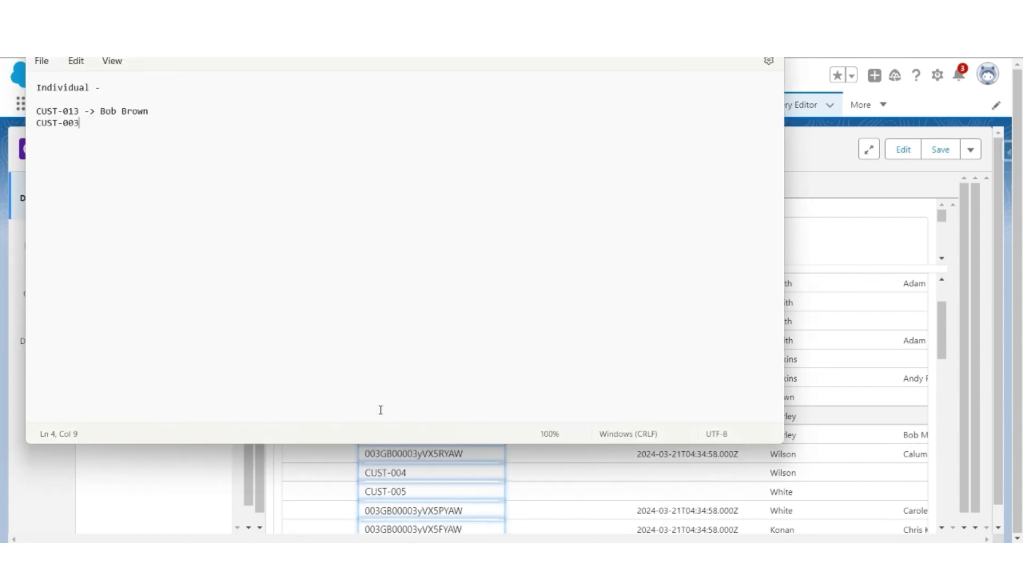
{"action": "type", "text": "->"}
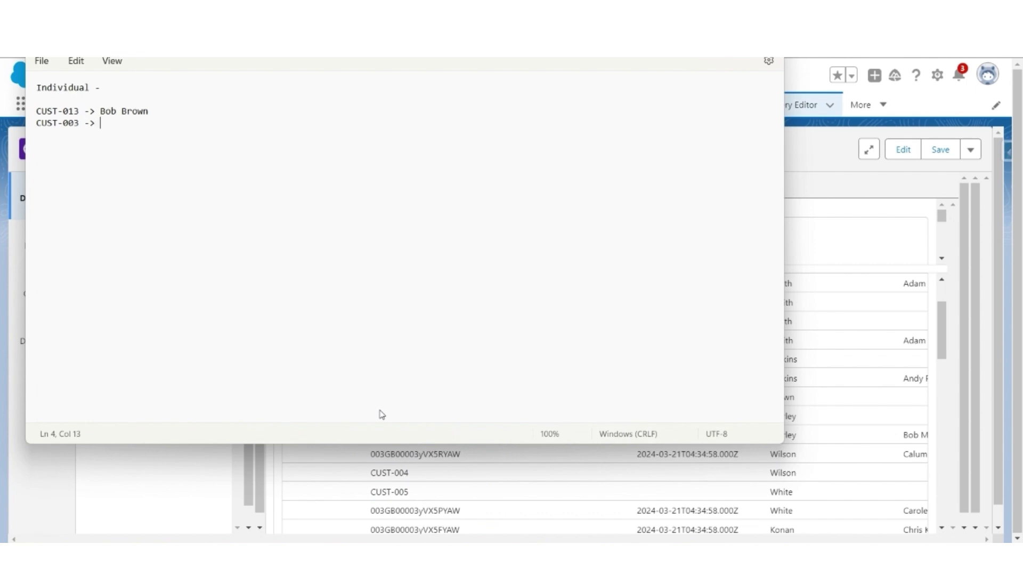
{"action": "key", "text": "alt+Tab"}
{"action": "scroll", "coordinate": [380, 411], "scroll_direction": "right", "scroll_amount": 3}
{"action": "key", "text": "alt+Tab"}
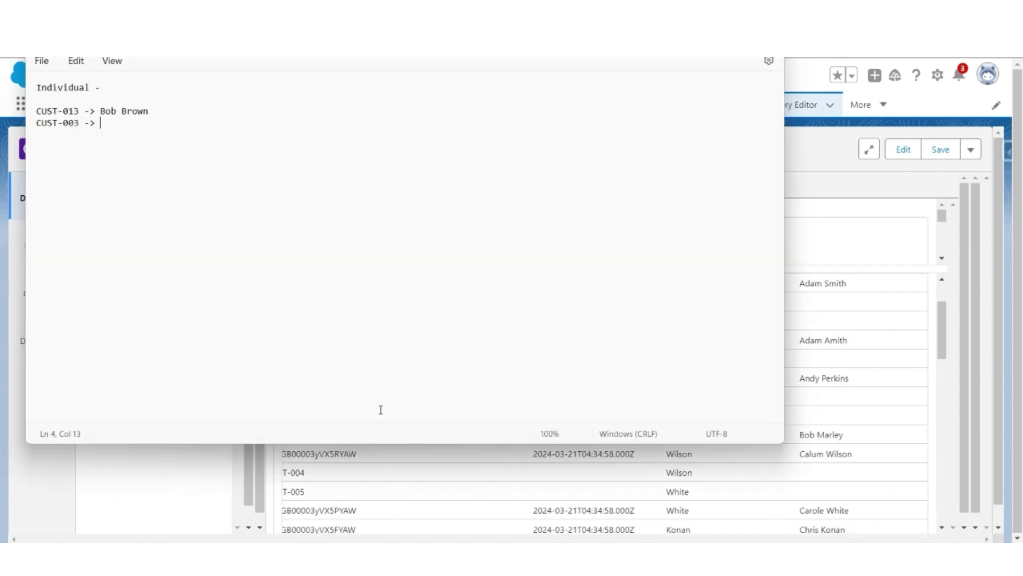
{"action": "type", "text": "Bob Marley"}
{"action": "key", "text": "Return"}
Copy record ID 003GB00003yVX56YAG and record it in Notepad as -> Bob Marley.
{"action": "key", "text": "alt+Tab"}
{"action": "left_click", "coordinate": [380, 410]}
{"action": "scroll", "coordinate": [381, 410], "scroll_direction": "left", "scroll_amount": 3}
{"action": "left_click", "coordinate": [556, 435]}
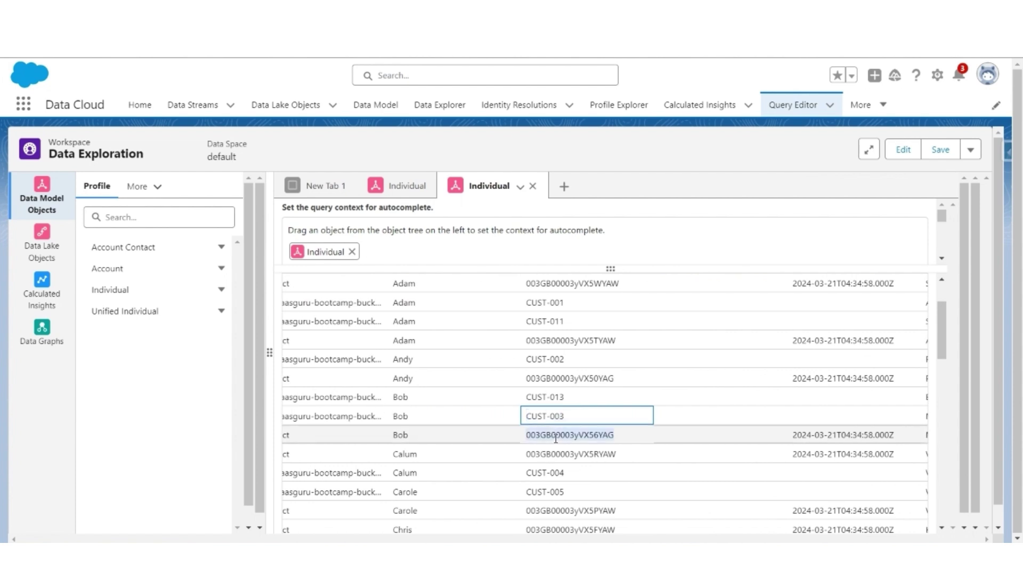
{"action": "key", "text": "ctrl+c"}
{"action": "key", "text": "alt+Tab"}
{"action": "key", "text": "ctrl+v"}
{"action": "type", "text": "->"}
{"action": "key", "text": "alt+Tab"}
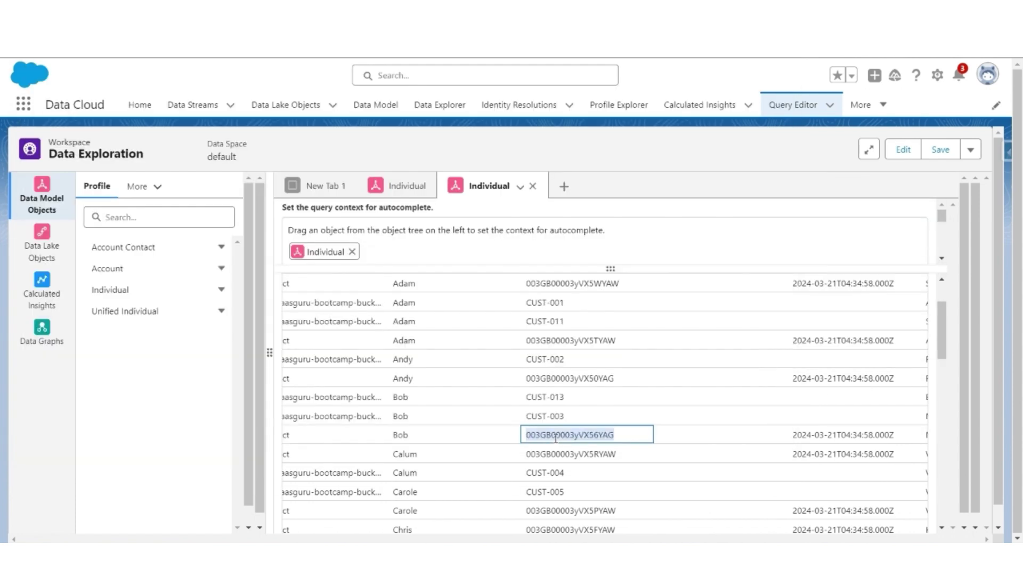
{"action": "scroll", "coordinate": [556, 439], "scroll_direction": "right", "scroll_amount": 3}
{"action": "scroll", "coordinate": [556, 438], "scroll_direction": "right", "scroll_amount": 2}
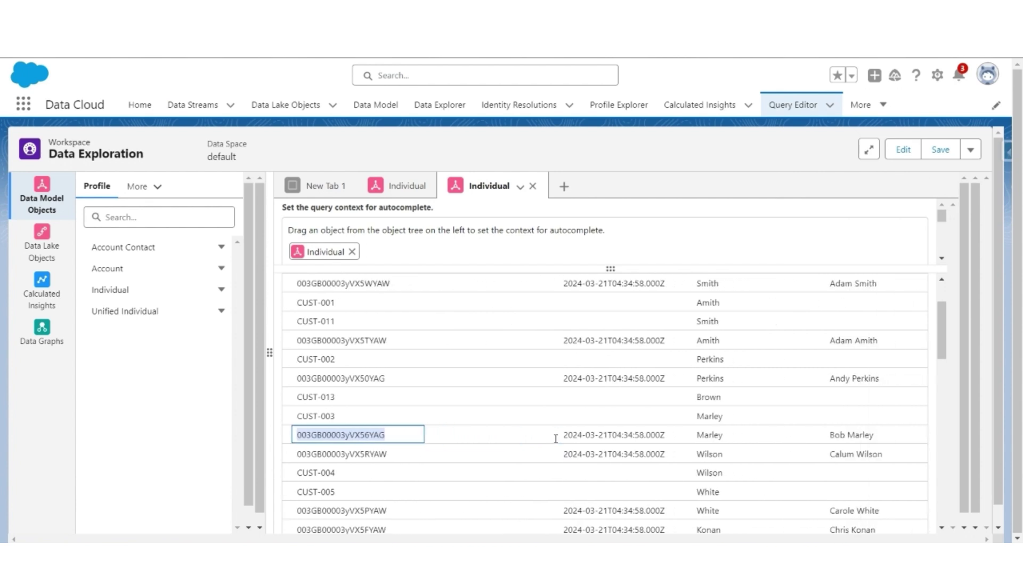
{"action": "scroll", "coordinate": [556, 438], "scroll_direction": "left", "scroll_amount": 2}
{"action": "key", "text": "alt+Tab"}
{"action": "type", "text": "Bob Marley"}
{"action": "key", "text": "Return"}
{"action": "key", "text": "Return"}
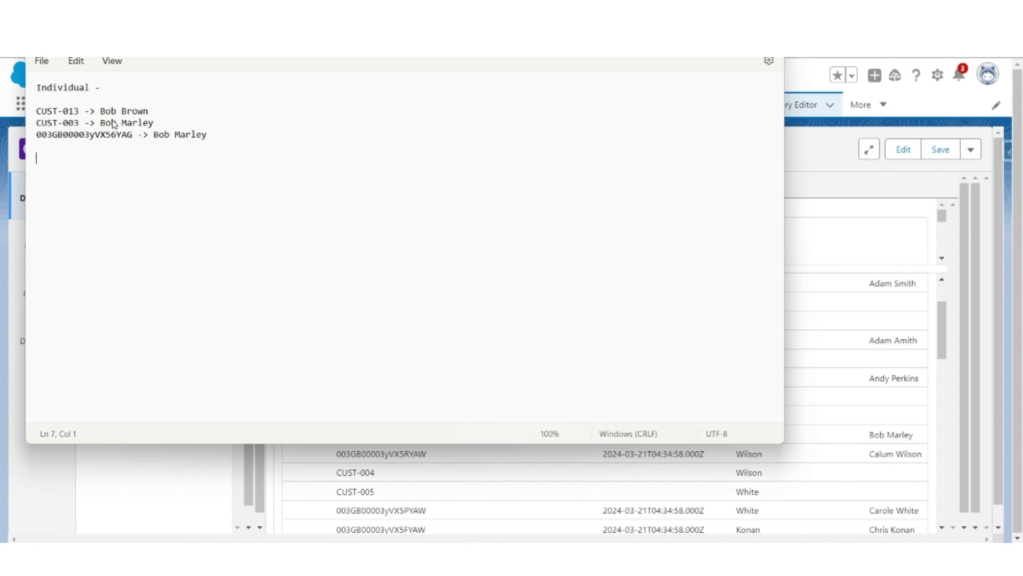
{"action": "key", "text": "alt+Tab"}
Query Unified Individual with 'limit 10' replaced by 'order by ssot__FirstName__c'.
{"action": "left_click", "coordinate": [101, 314]}
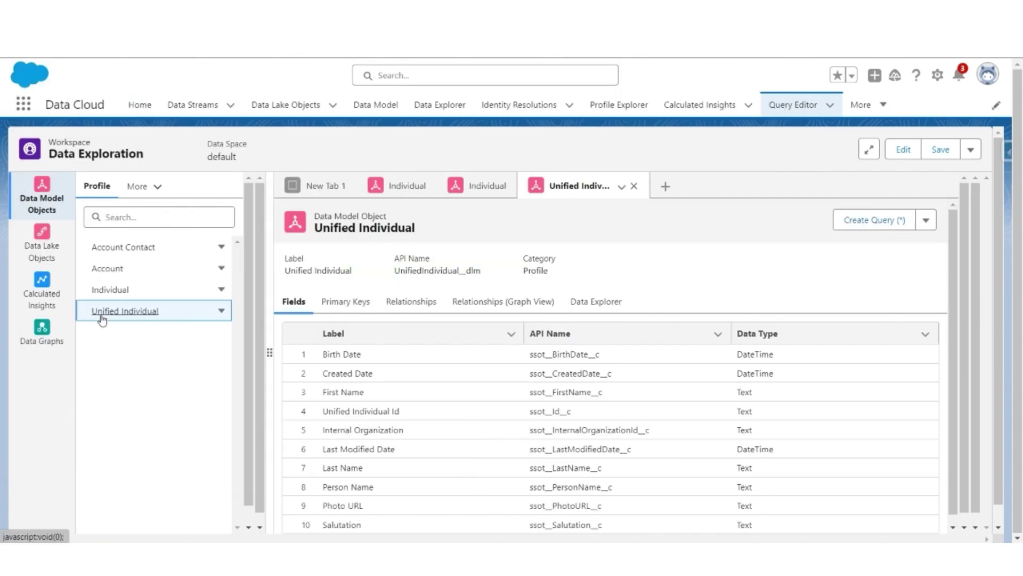
{"action": "left_click", "coordinate": [874, 221]}
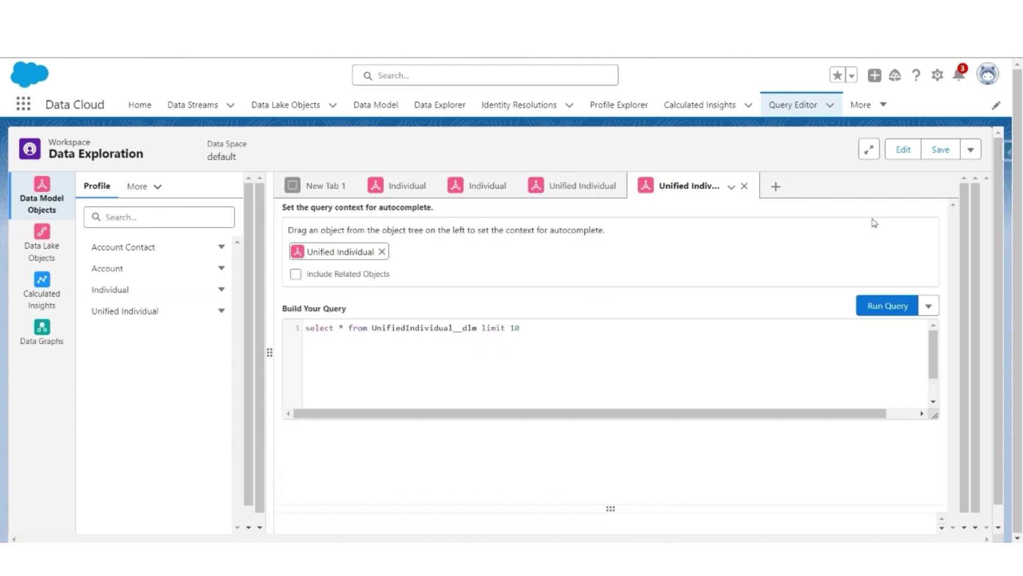
{"action": "left_click_drag", "start_coordinate": [481, 327], "coordinate": [619, 329]}
{"action": "type", "text": "order by "}
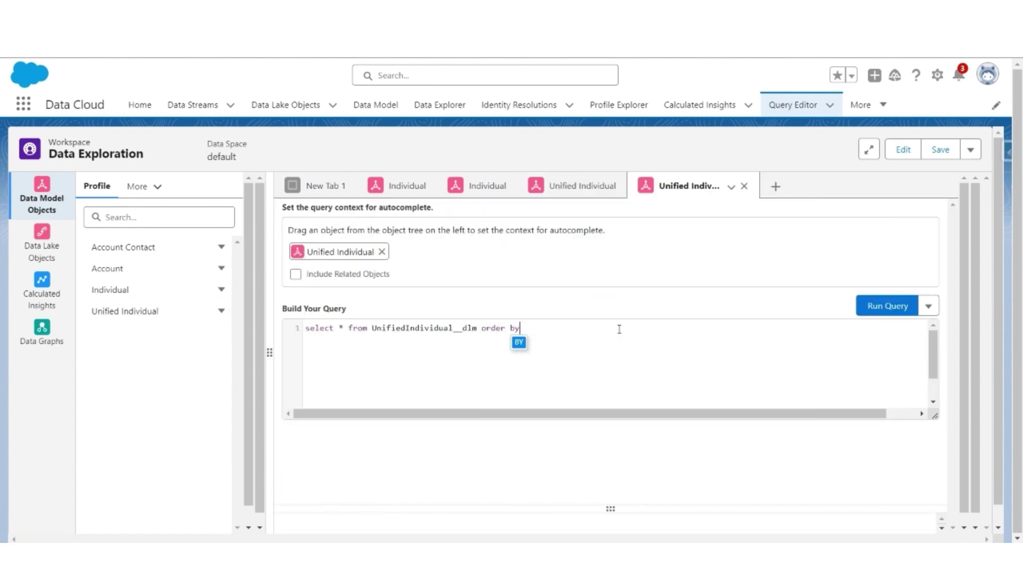
{"action": "type", "text": "first"}
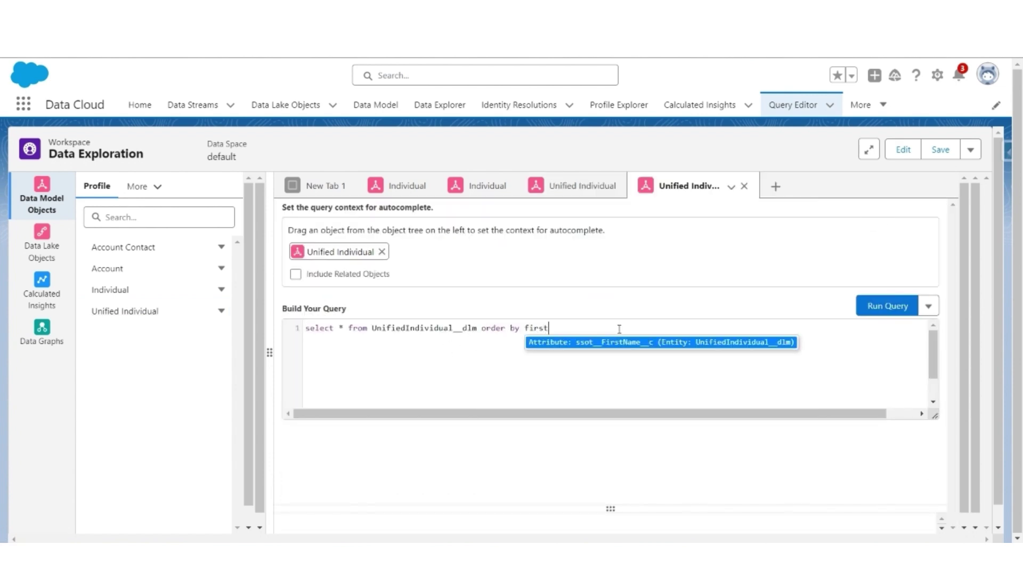
{"action": "left_click", "coordinate": [653, 345]}
{"action": "left_click", "coordinate": [882, 309]}
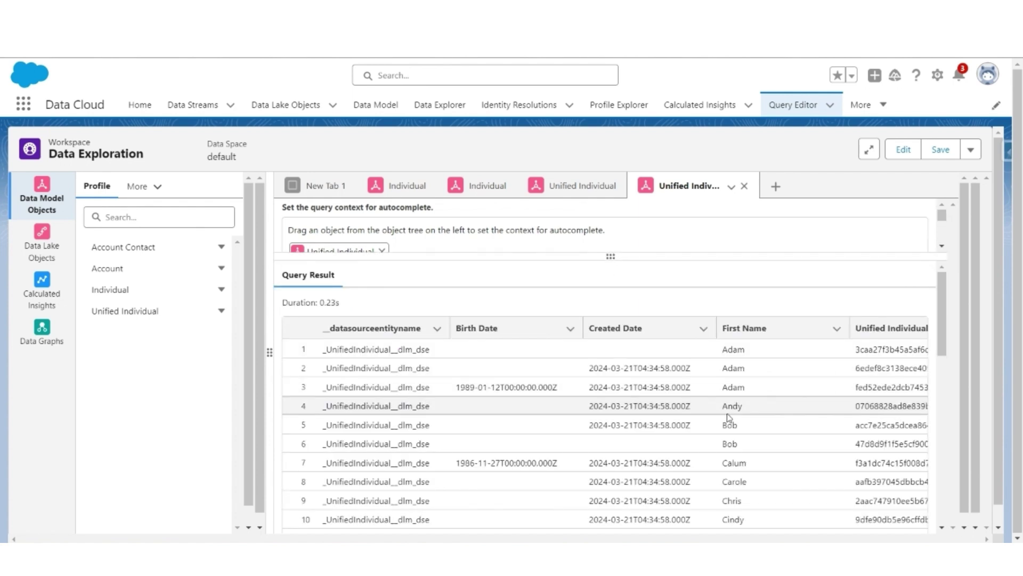
Select Bob Marley's Unified Individual Id in the query results.
{"action": "scroll", "coordinate": [731, 417], "scroll_direction": "right", "scroll_amount": 4}
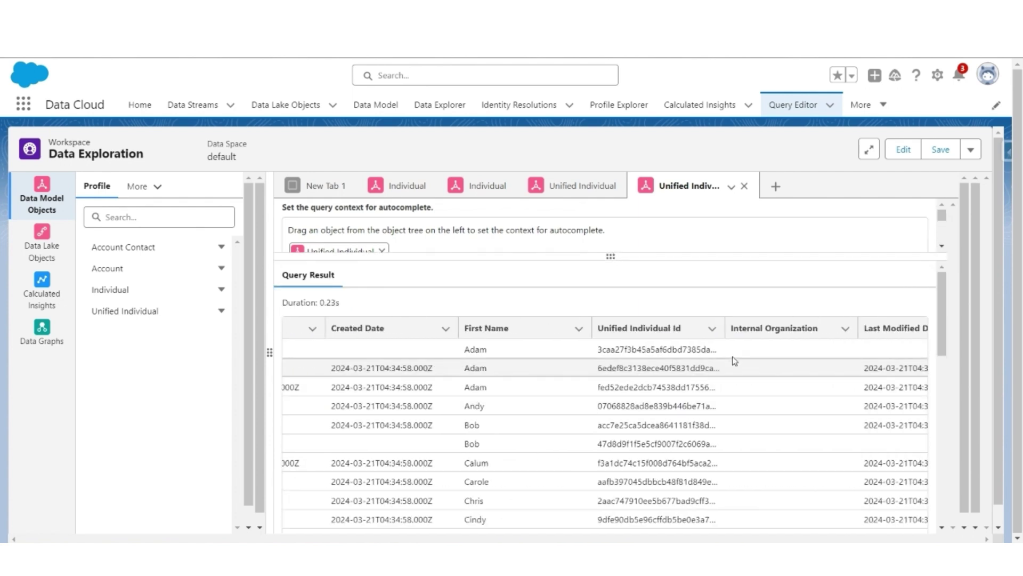
{"action": "double_click", "coordinate": [709, 424]}
{"action": "scroll", "coordinate": [713, 429], "scroll_direction": "right", "scroll_amount": 5}
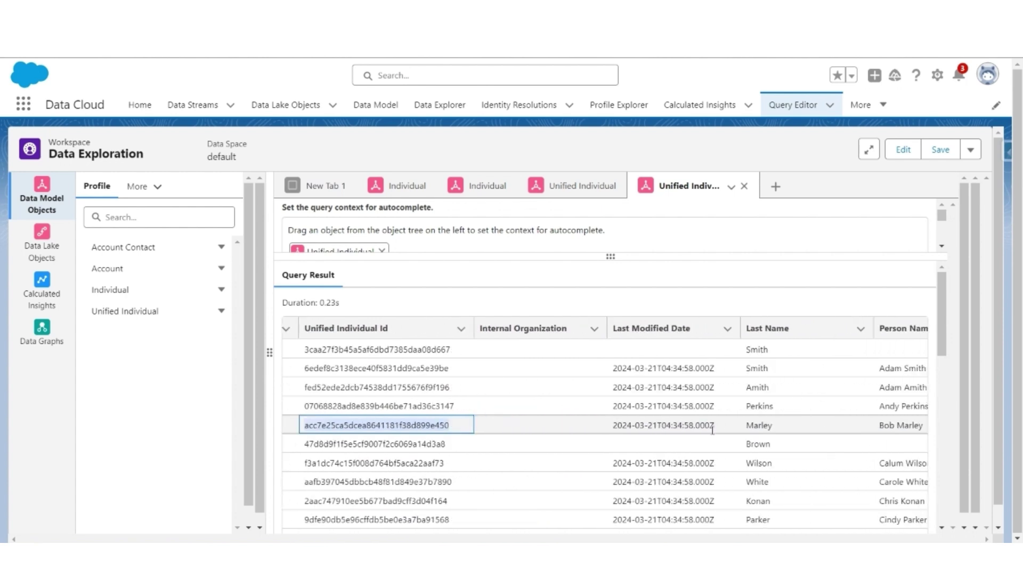
{"action": "key", "text": "alt+Tab"}
Add a Unified Individual heading and map acc7e25ca5dcea8641181f38d899e450 to Bob Marley.
{"action": "type", "text": "Unif"}
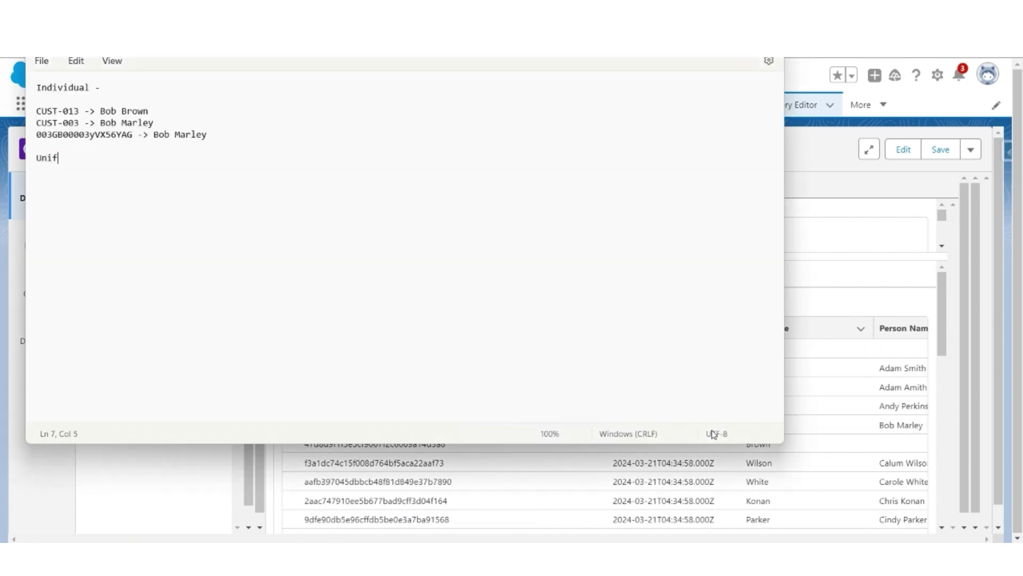
{"action": "type", "text": "ied Inividual -"}
{"action": "key", "text": "Return"}
{"action": "key", "text": "Return"}
{"action": "key", "text": "ctrl+v"}
{"action": "type", "text": "-> Bob Marley"}
{"action": "key", "text": "Return"}
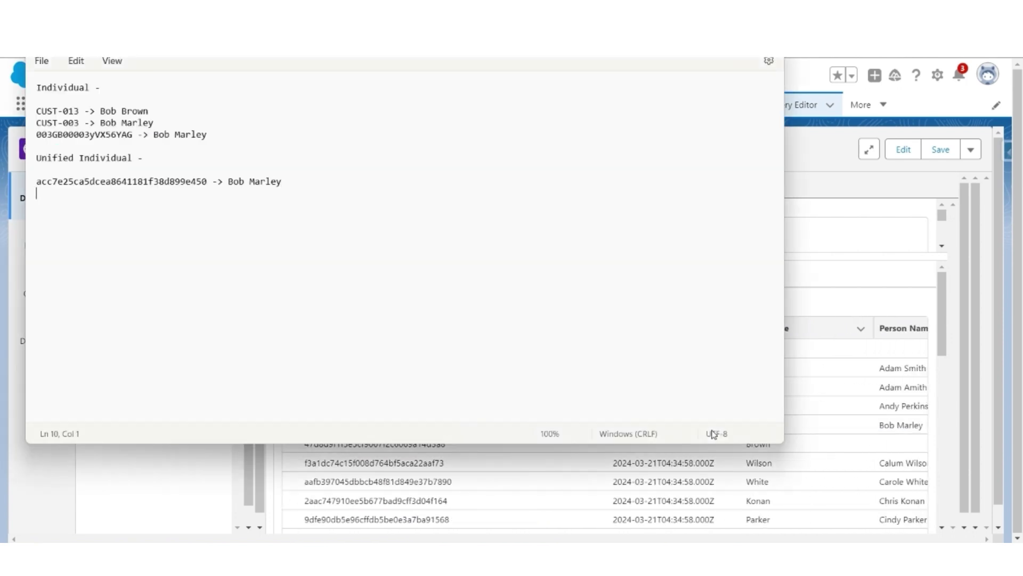
{"action": "key", "text": "alt+Tab"}
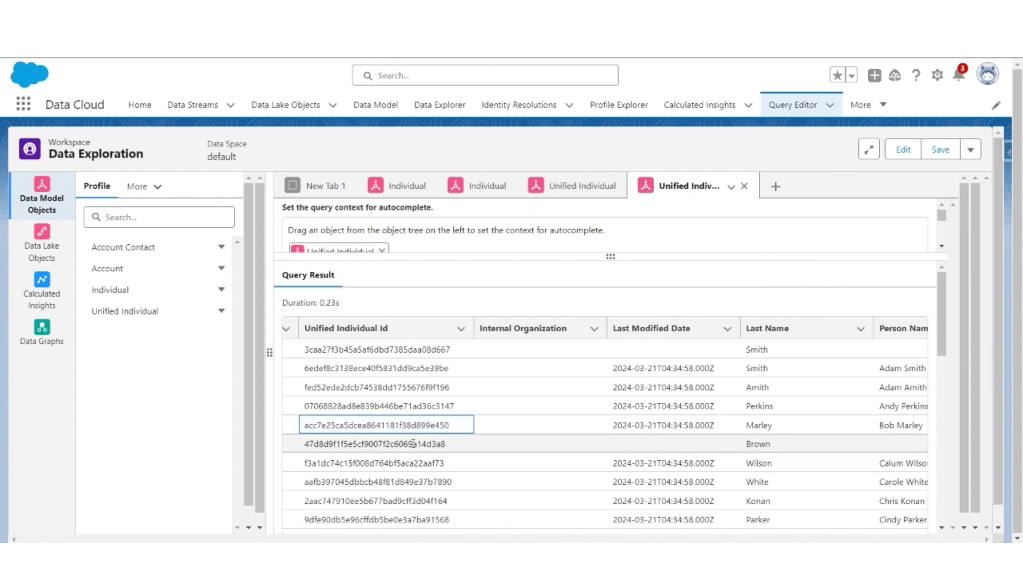
Copy Bob Brown's unified ID 47d8d9f1f5e5cf9007f2c6069a14d3a8 and record it as -> Bob Brown.
{"action": "double_click", "coordinate": [425, 443]}
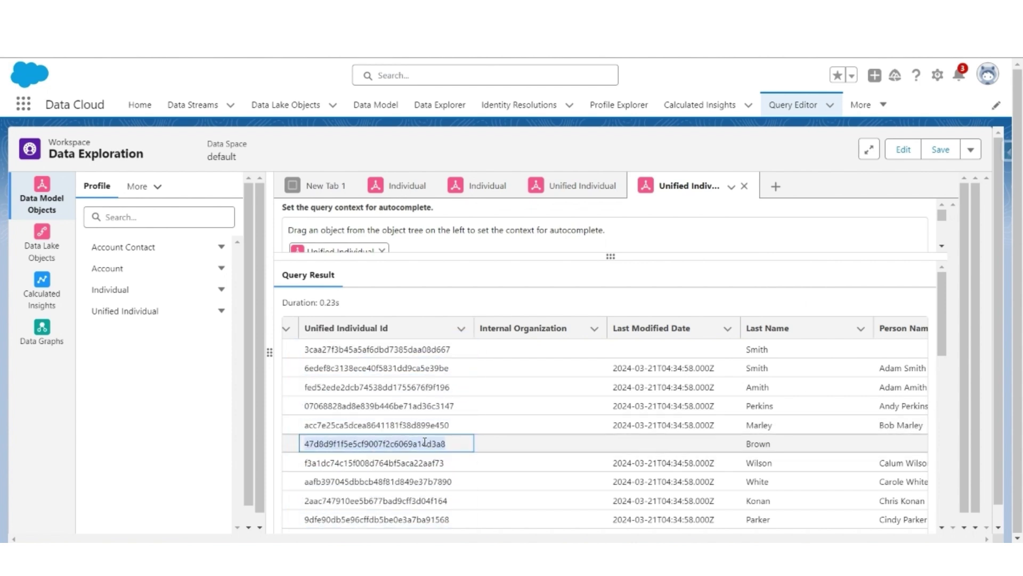
{"action": "key", "text": "ctrl+c"}
{"action": "key", "text": "alt+Tab"}
{"action": "key", "text": "ctrl+v"}
{"action": "type", "text": "-> Bob Brown"}
{"action": "key", "text": "Return"}
{"action": "key", "text": "Return"}
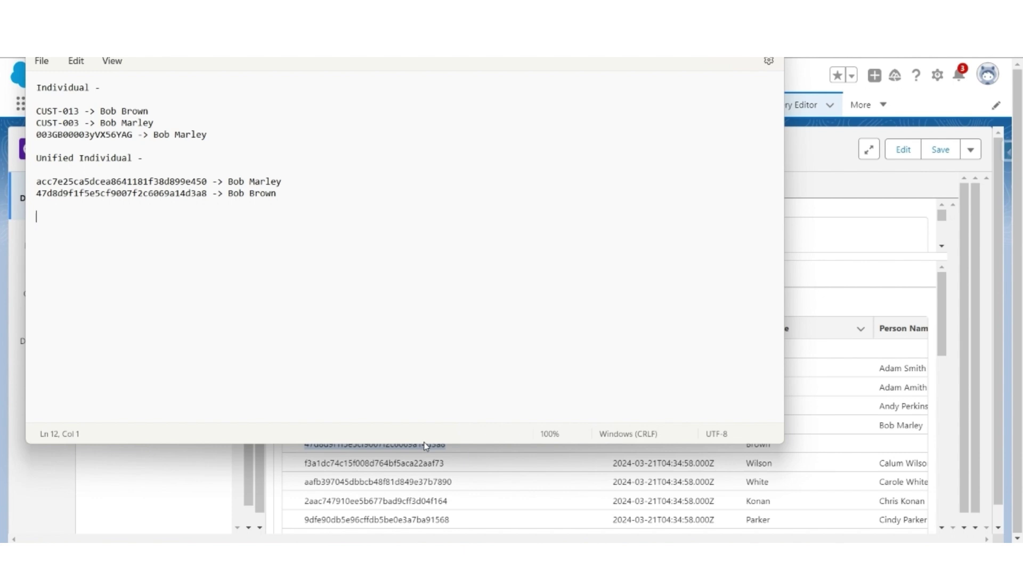
Open Unified Link Individual from the Related objects and highlight SourceRecordId__c and UnifiedRecordId__c.
{"action": "left_click", "coordinate": [425, 445]}
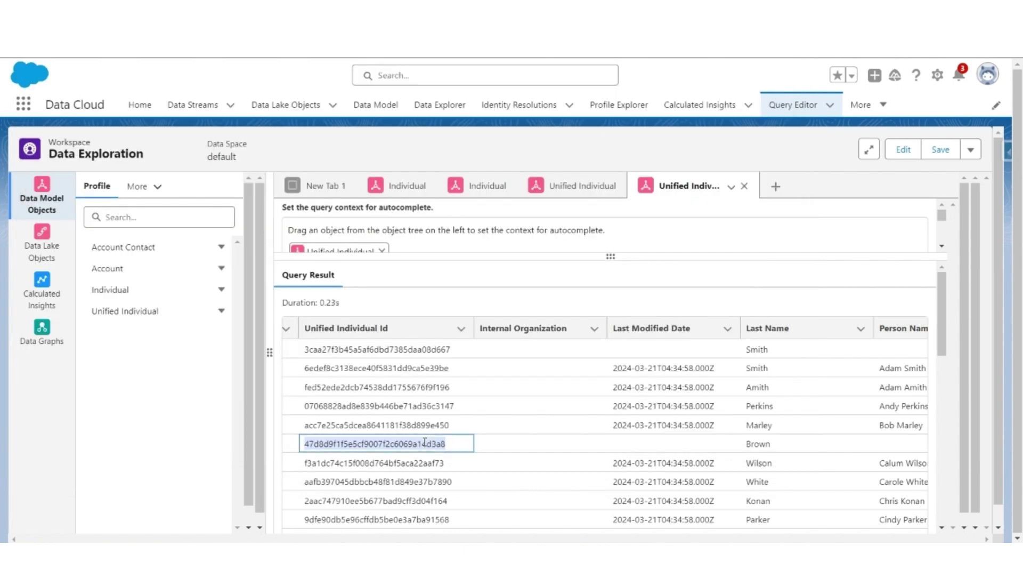
{"action": "left_click", "coordinate": [138, 186]}
{"action": "left_click", "coordinate": [96, 236]}
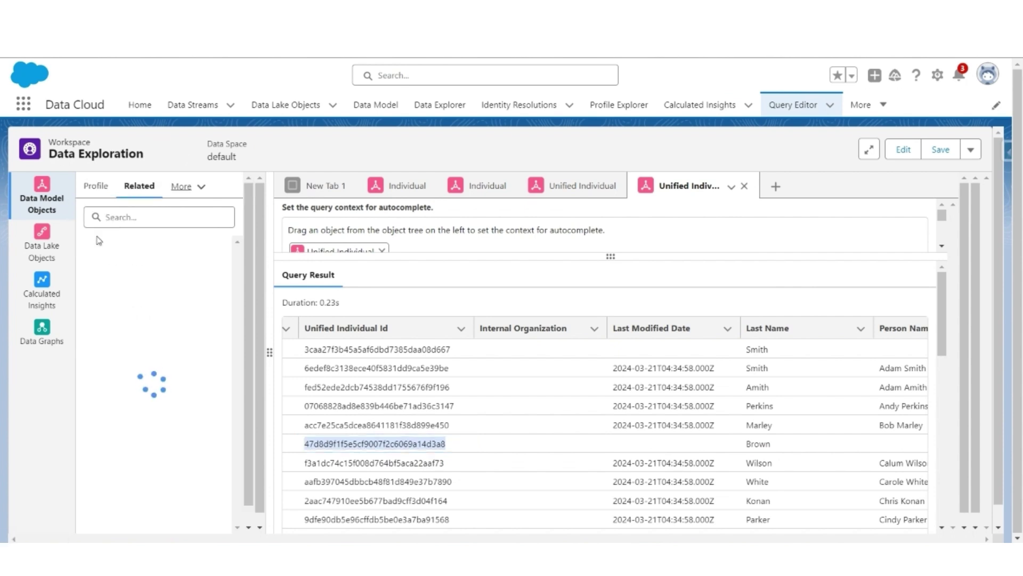
{"action": "left_click", "coordinate": [133, 344]}
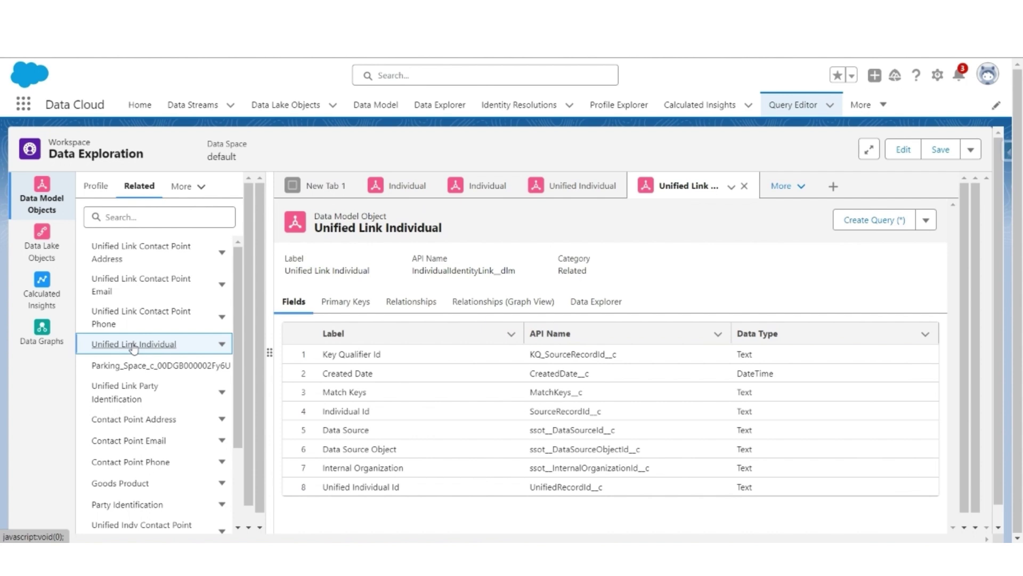
{"action": "left_click_drag", "start_coordinate": [529, 411], "coordinate": [614, 420]}
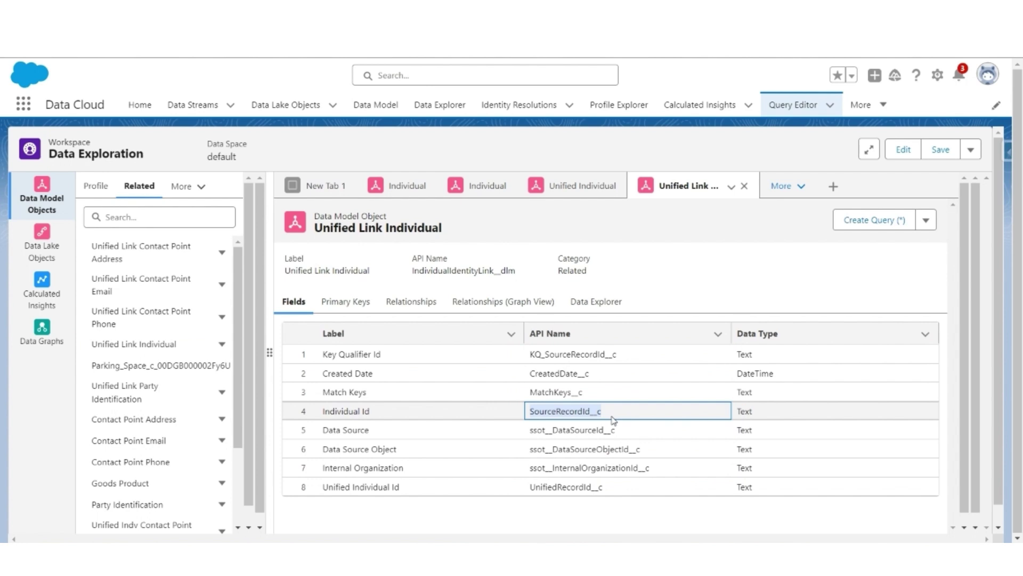
{"action": "left_click_drag", "start_coordinate": [530, 487], "coordinate": [612, 494]}
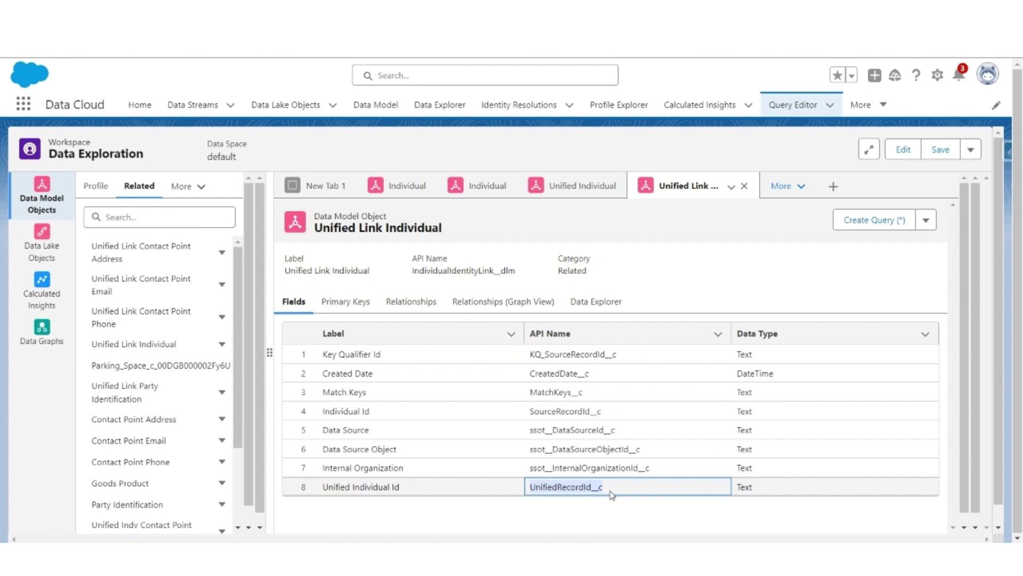
Start a Unified Link Individual query with the limit replaced by WHERE SourceRecordId__c IN (.
{"action": "left_click", "coordinate": [856, 219]}
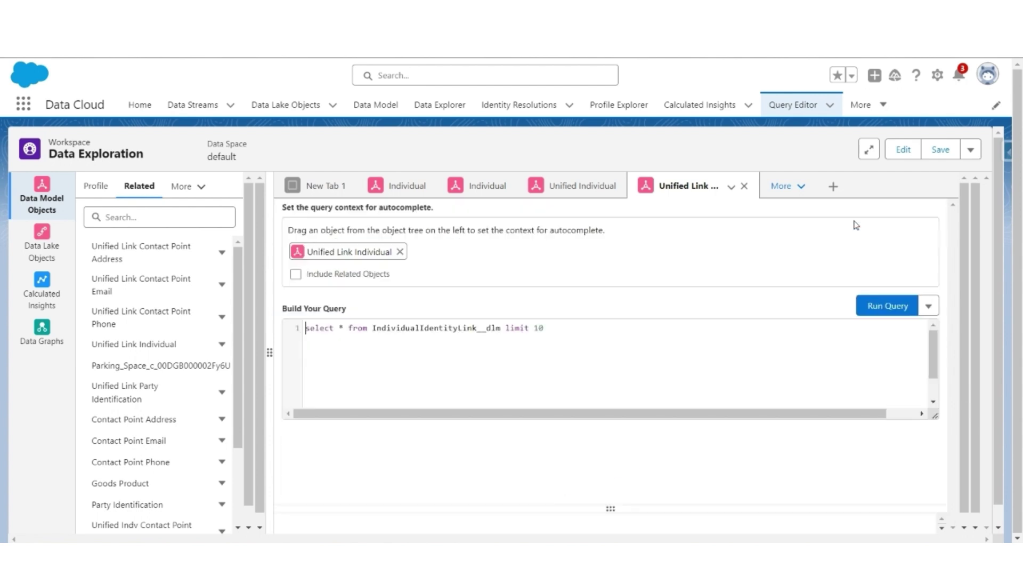
{"action": "left_click", "coordinate": [633, 327]}
{"action": "key", "text": "BackSpace"}
{"action": "key", "text": "BackSpace"}
{"action": "key", "text": "BackSpace"}
{"action": "key", "text": "BackSpace"}
{"action": "key", "text": "BackSpace"}
{"action": "key", "text": "BackSpace"}
{"action": "key", "text": "BackSpace"}
{"action": "key", "text": "BackSpace"}
{"action": "type", "text": "WHERE Sourc"}
{"action": "left_click", "coordinate": [634, 353]}
{"action": "type", "text": "IN ('"}
Fill the IN list with CUST-013, CUST-003 and 003GB00003yVX56YAG copied from Notepad.
{"action": "key", "text": "alt+Tab"}
{"action": "left_click_drag", "start_coordinate": [81, 110], "coordinate": [2, 122]}
{"action": "key", "text": "ctrl+c"}
{"action": "key", "text": "alt+Tab"}
{"action": "key", "text": "ctrl+v"}
{"action": "type", "text": "', '"}
{"action": "key", "text": "alt+Tab"}
{"action": "key", "text": "ctrl+c"}
{"action": "key", "text": "alt+Tab"}
{"action": "key", "text": "ctrl+v"}
{"action": "type", "text": "', '"}
{"action": "key", "text": "alt+Tab"}
{"action": "left_click_drag", "start_coordinate": [144, 135], "coordinate": [35, 134]}
{"action": "key", "text": "ctrl+c"}
{"action": "key", "text": "alt+Tab"}
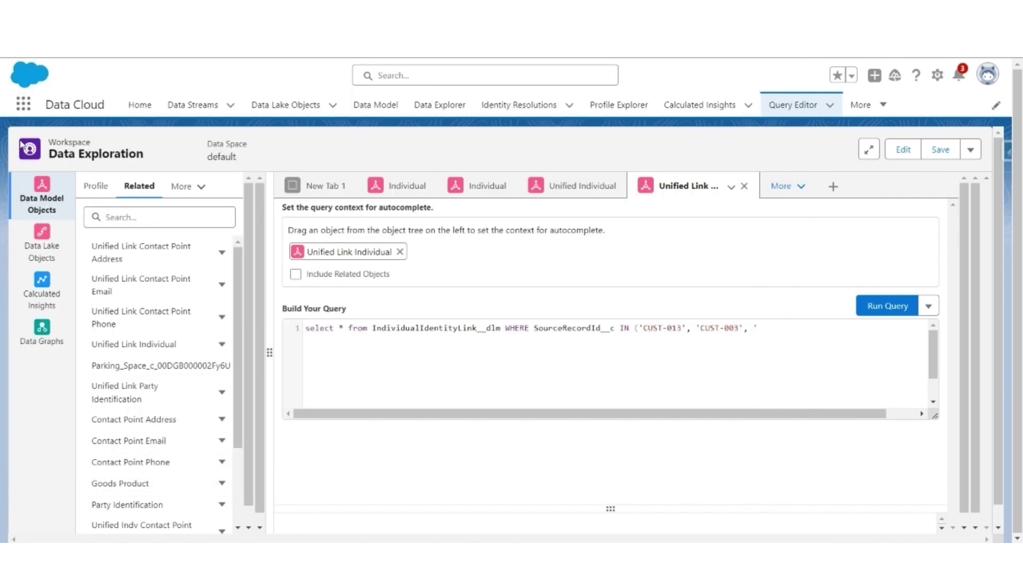
{"action": "key", "text": "ctrl+v"}
{"action": "type", "text": "')"}
Run the query and widen the Unified Individual Id column to show full IDs.
{"action": "left_click", "coordinate": [888, 307]}
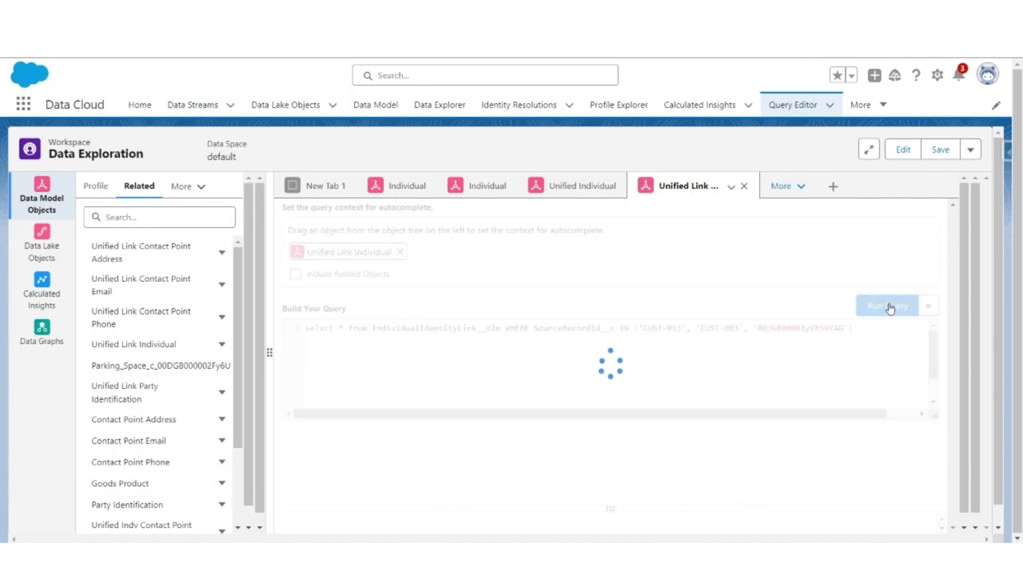
{"action": "left_click_drag", "start_coordinate": [613, 520], "coordinate": [757, 521]}
{"action": "left_click_drag", "start_coordinate": [695, 438], "coordinate": [729, 440]}
Start a 'Unified Individual Link -' section in Notepad with the first row's unified ID.
{"action": "double_click", "coordinate": [639, 468]}
{"action": "key", "text": "ctrl+c"}
{"action": "key", "text": "alt+Tab"}
{"action": "type", "text": "Unified Individual Link -"}
{"action": "key", "text": "Return"}
{"action": "key", "text": "Return"}
{"action": "key", "text": "ctrl+v"}
Finish the first 'unified -> source' line with the first row's Individual Id.
{"action": "type", "text": "->"}
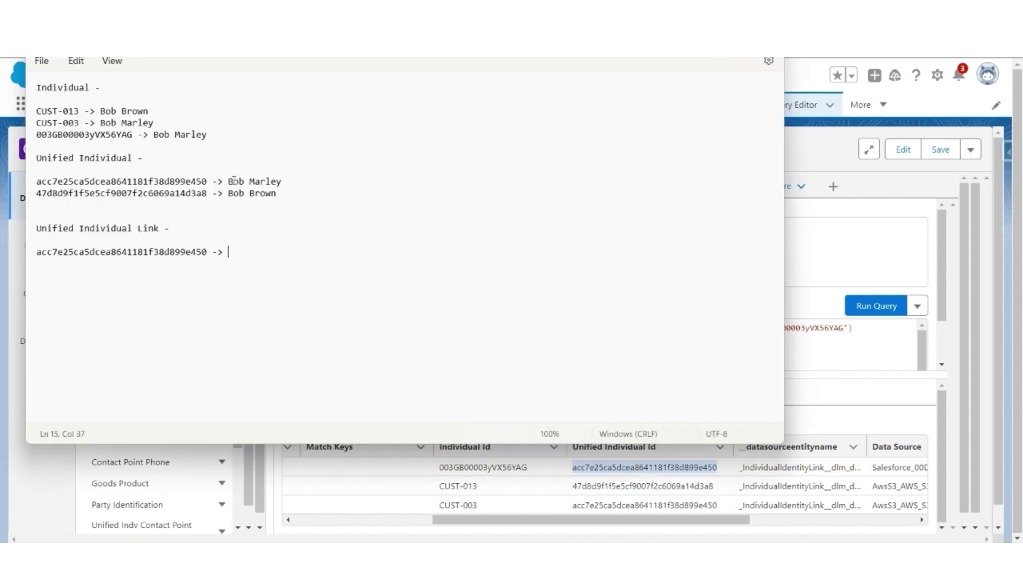
{"action": "key", "text": "alt+Tab"}
{"action": "left_click", "coordinate": [479, 466]}
{"action": "double_click", "coordinate": [479, 467]}
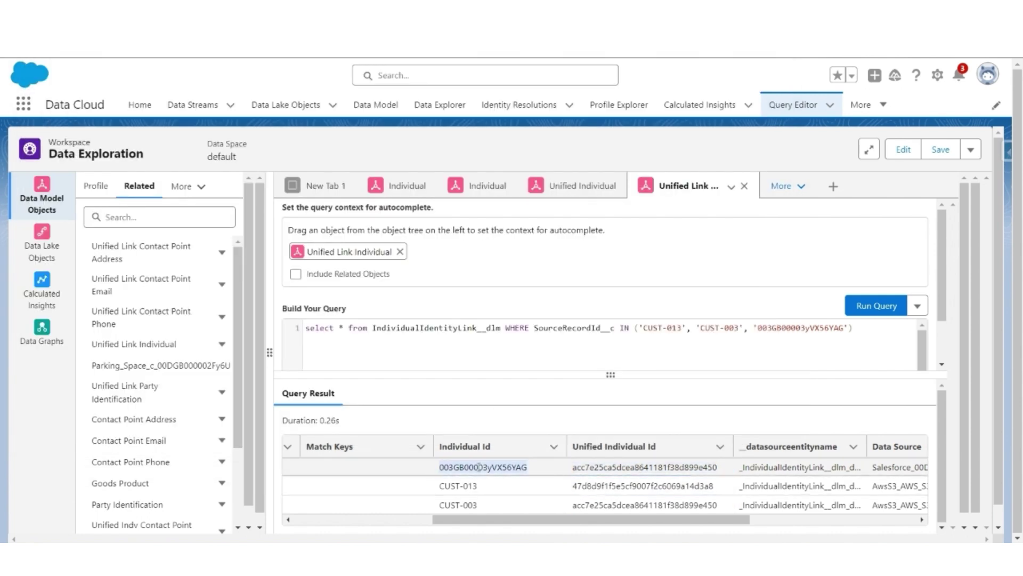
{"action": "key", "text": "ctrl+c"}
{"action": "key", "text": "alt+Tab"}
{"action": "key", "text": "ctrl+v"}
Add a second mapping line pairing the second row's unified ID with its Individual Id.
{"action": "key", "text": "alt+Tab"}
{"action": "double_click", "coordinate": [673, 486]}
{"action": "key", "text": "ctrl+c"}
{"action": "key", "text": "alt+Tab"}
{"action": "key", "text": "Return"}
{"action": "key", "text": "ctrl+v"}
{"action": "type", "text": "->"}
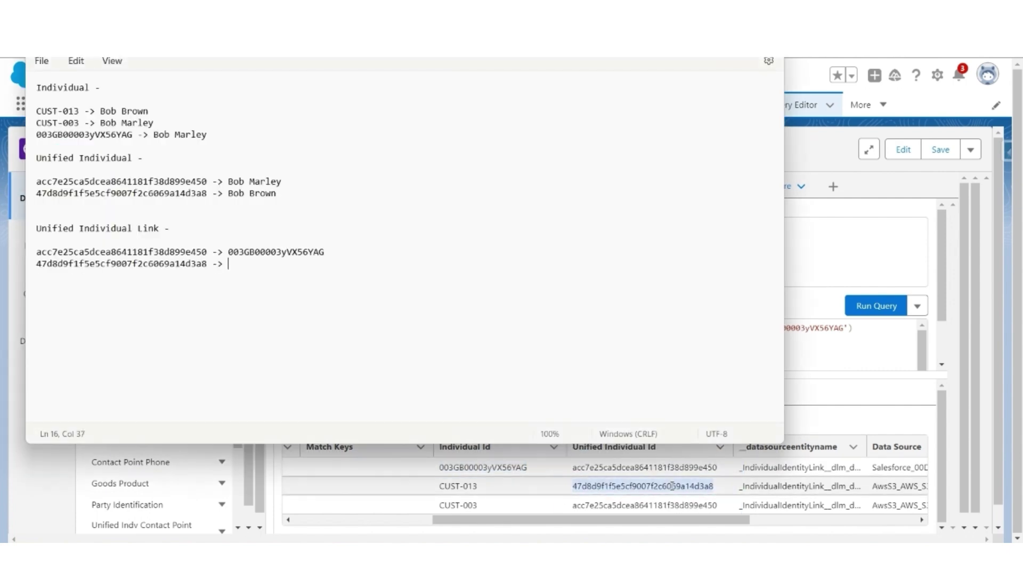
{"action": "key", "text": "alt+Tab"}
{"action": "double_click", "coordinate": [470, 486]}
{"action": "key", "text": "ctrl+c"}
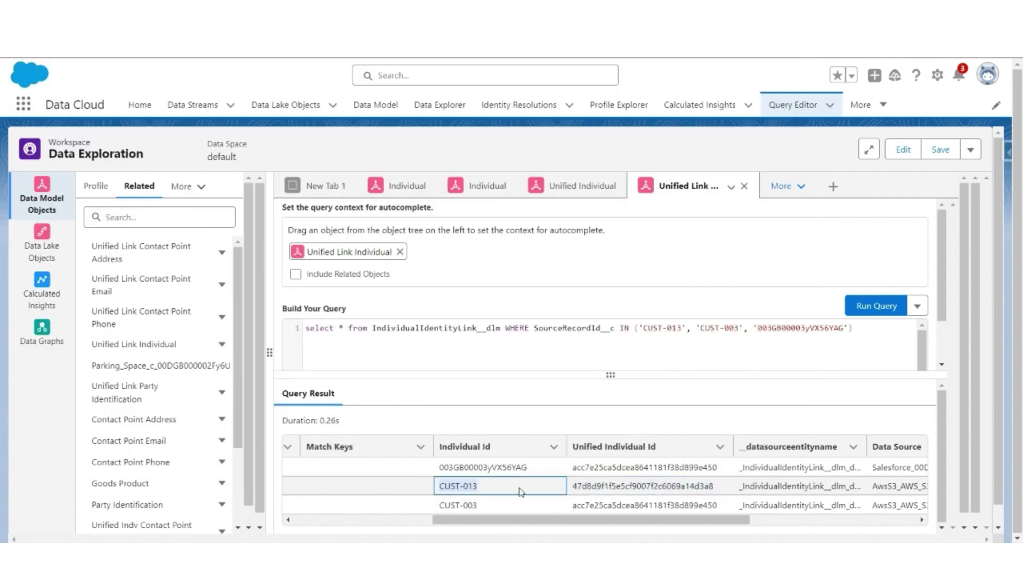
{"action": "double_click", "coordinate": [645, 505]}
{"action": "key", "text": "alt+Tab"}
{"action": "key", "text": "ctrl+v"}
Add the third row's unified ID and Individual Id, completing all three mappings.
{"action": "key", "text": "Return"}
{"action": "key", "text": "ctrl+v"}
{"action": "type", "text": "->"}
{"action": "key", "text": "alt+Tab"}
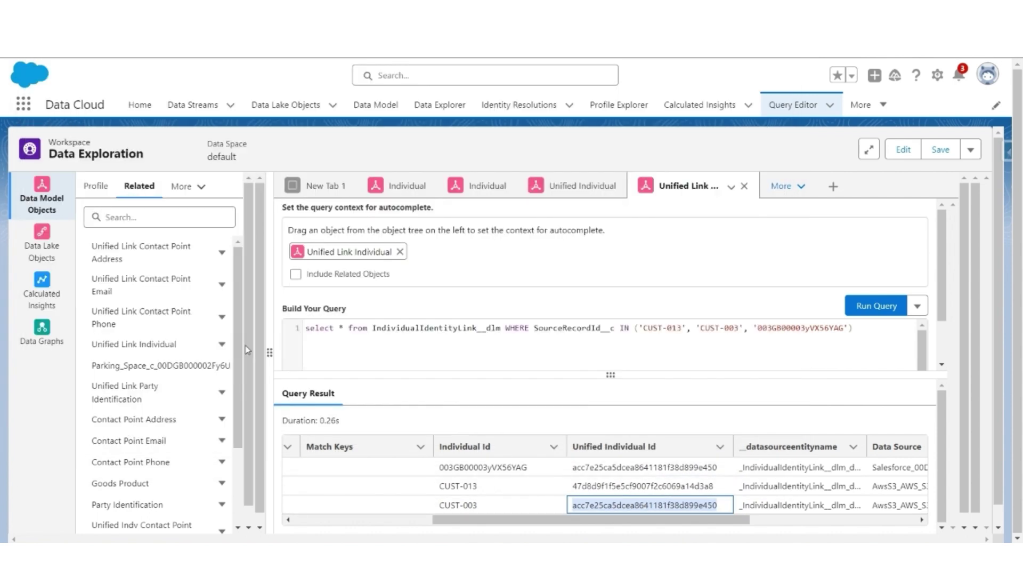
{"action": "double_click", "coordinate": [464, 505]}
{"action": "key", "text": "ctrl+c"}
{"action": "key", "text": "alt+Tab"}
{"action": "key", "text": "ctrl+v"}
{"action": "key", "text": "Return"}
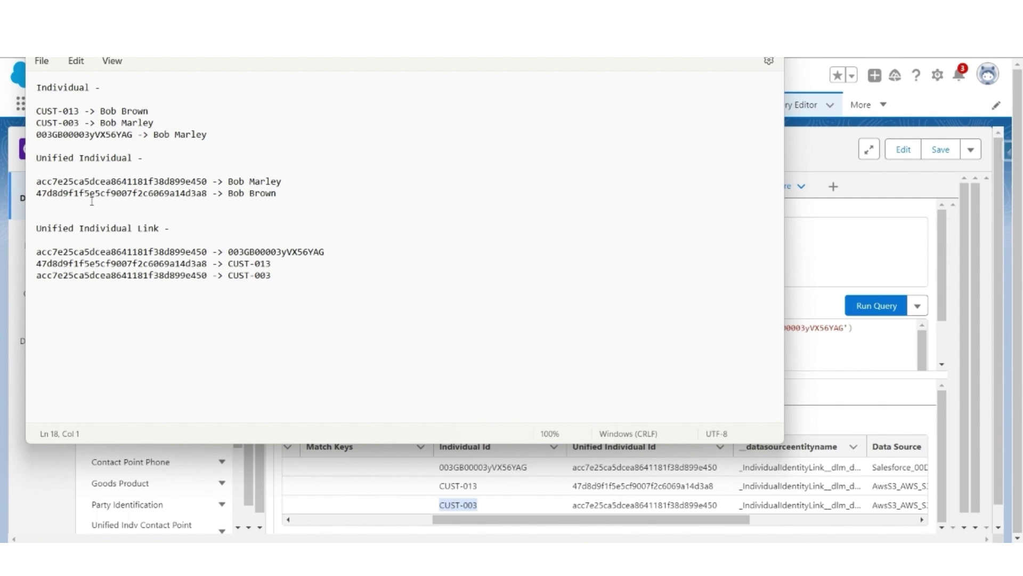
{"action": "left_click_drag", "start_coordinate": [236, 181], "coordinate": [282, 182]}
{"action": "double_click", "coordinate": [186, 182]}
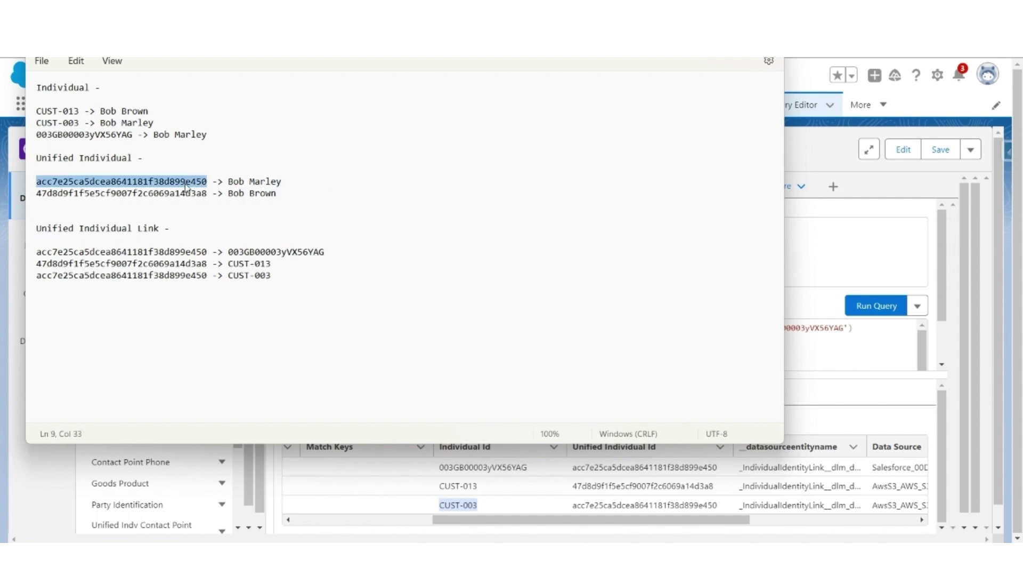
{"action": "key", "text": "ctrl+f"}
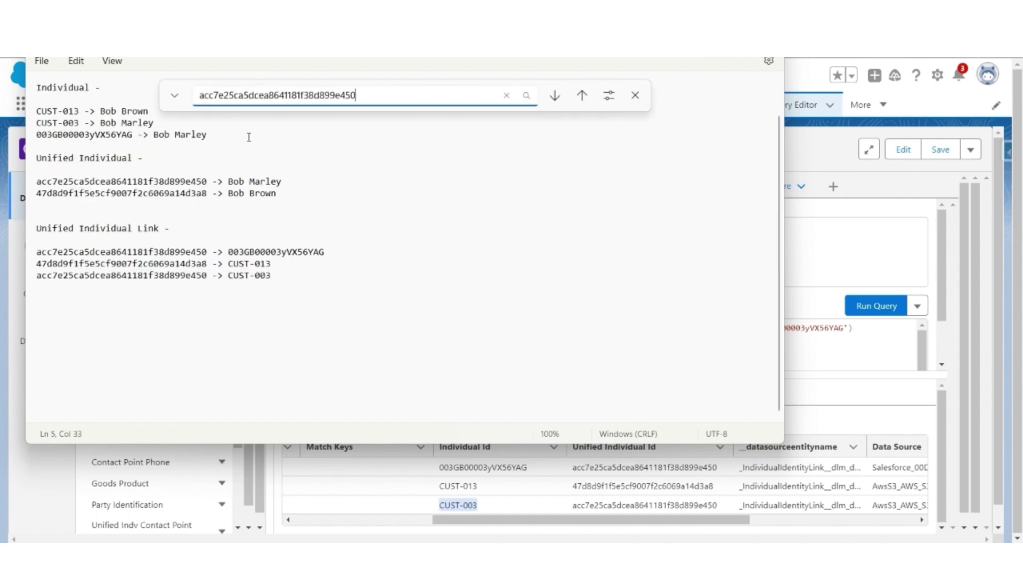
{"action": "key", "text": "Return"}
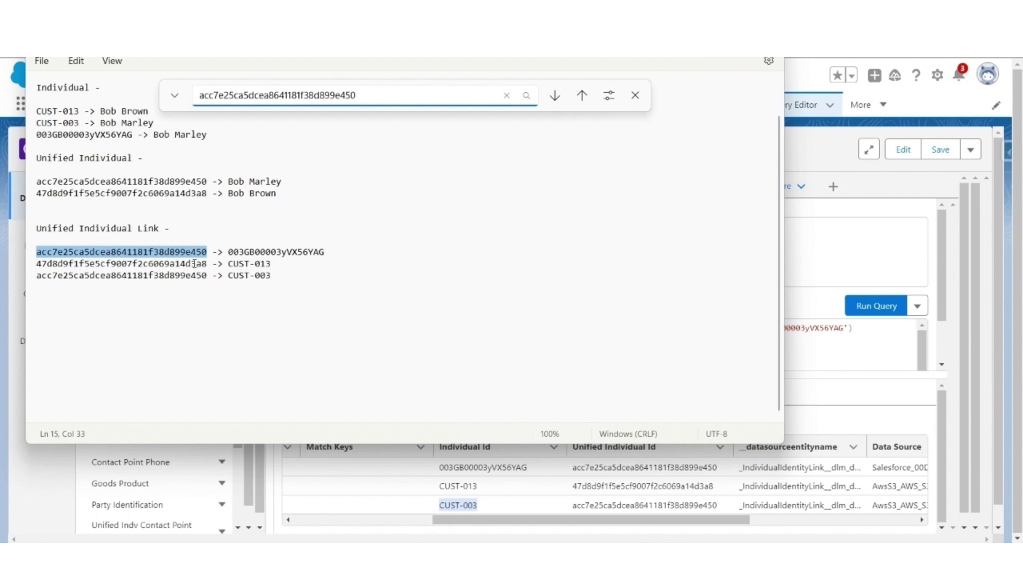
{"action": "key", "text": "Return"}
{"action": "key", "text": "Return"}
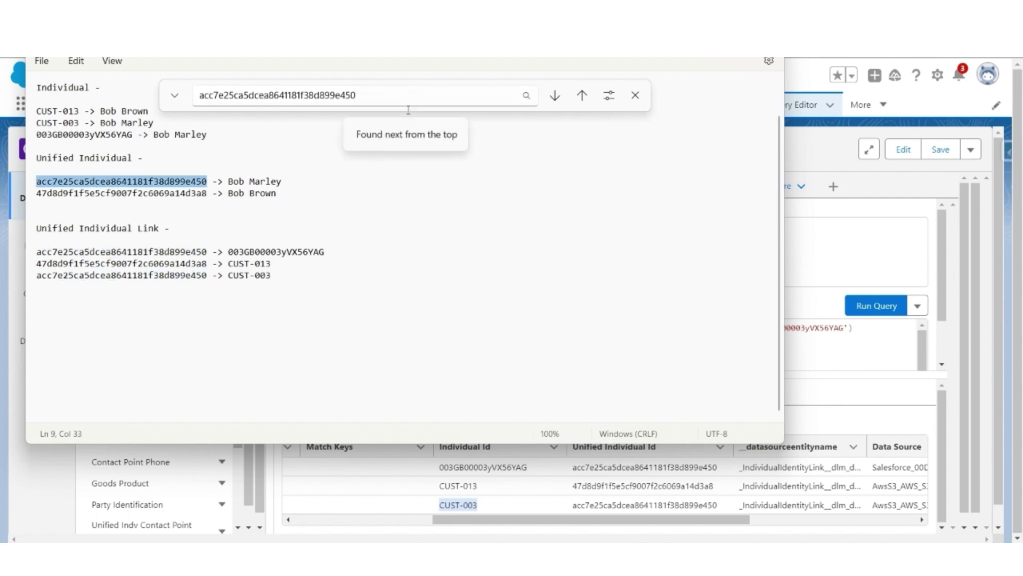
{"action": "key", "text": "Return"}
{"action": "key", "text": "Return"}
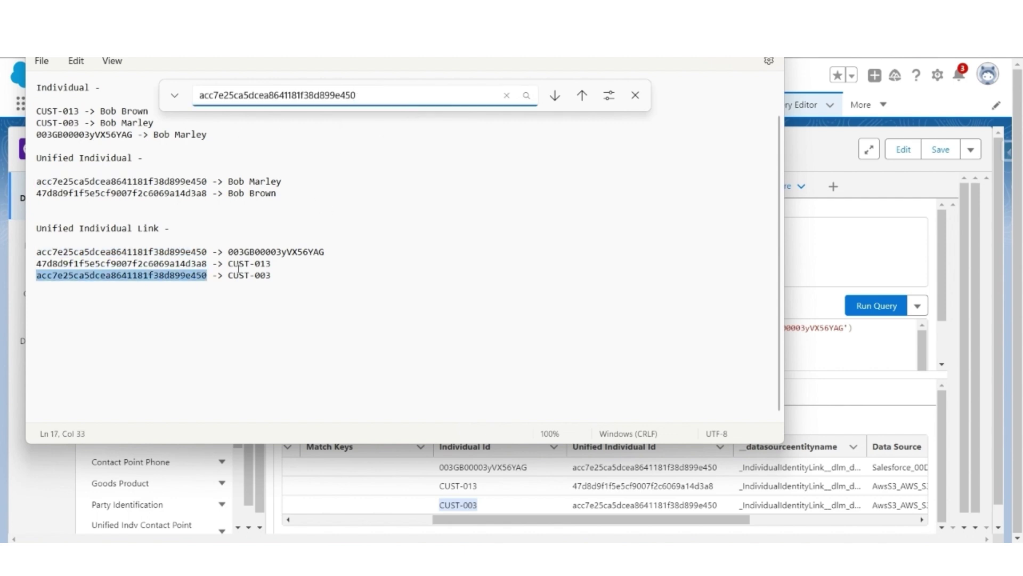
{"action": "left_click_drag", "start_coordinate": [228, 252], "coordinate": [365, 248]}
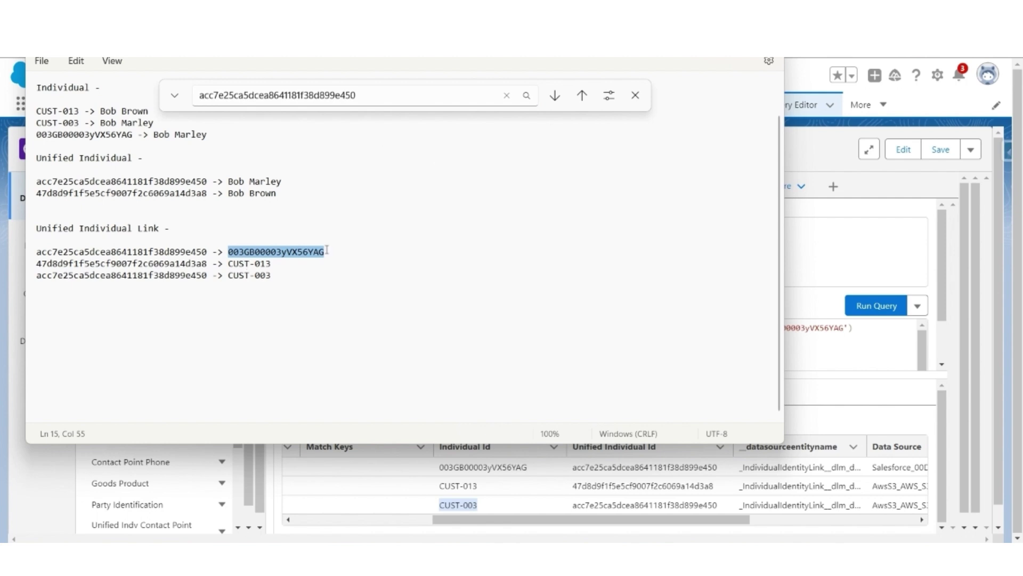
{"action": "left_click_drag", "start_coordinate": [228, 275], "coordinate": [306, 272]}
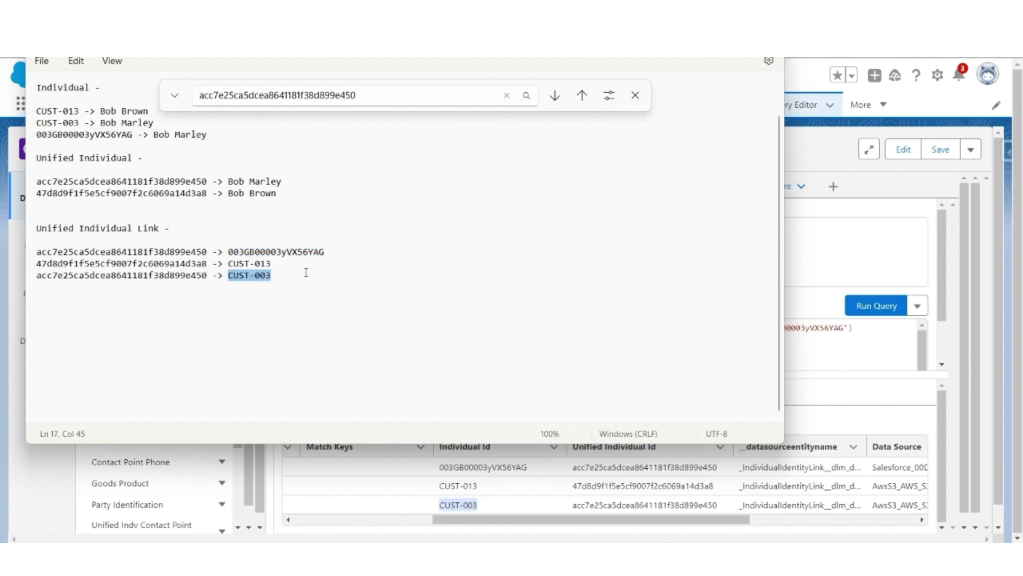
{"action": "left_click", "coordinate": [635, 95]}
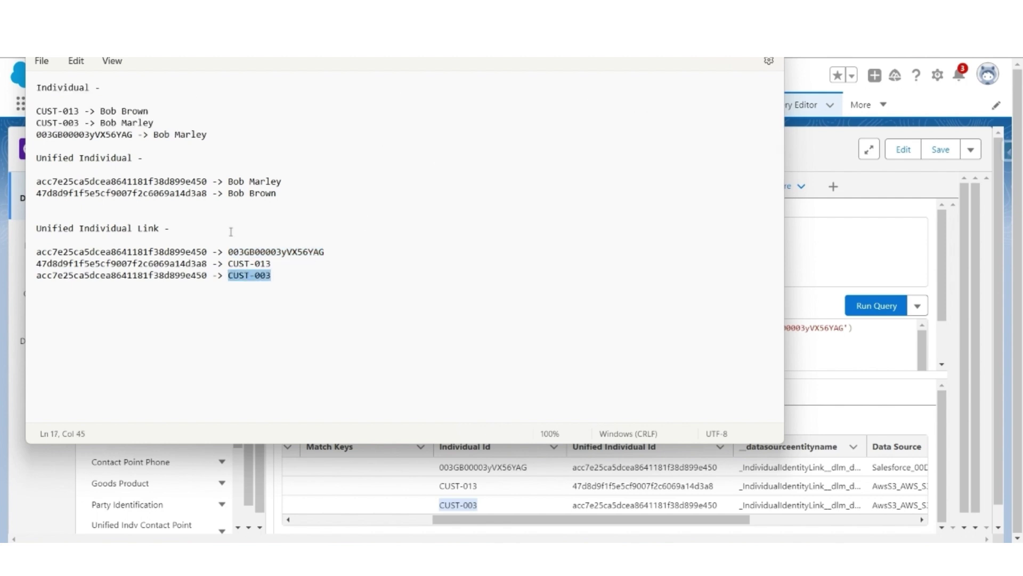
{"action": "double_click", "coordinate": [255, 252]}
{"action": "left_click_drag", "start_coordinate": [169, 89], "coordinate": [22, 90]}
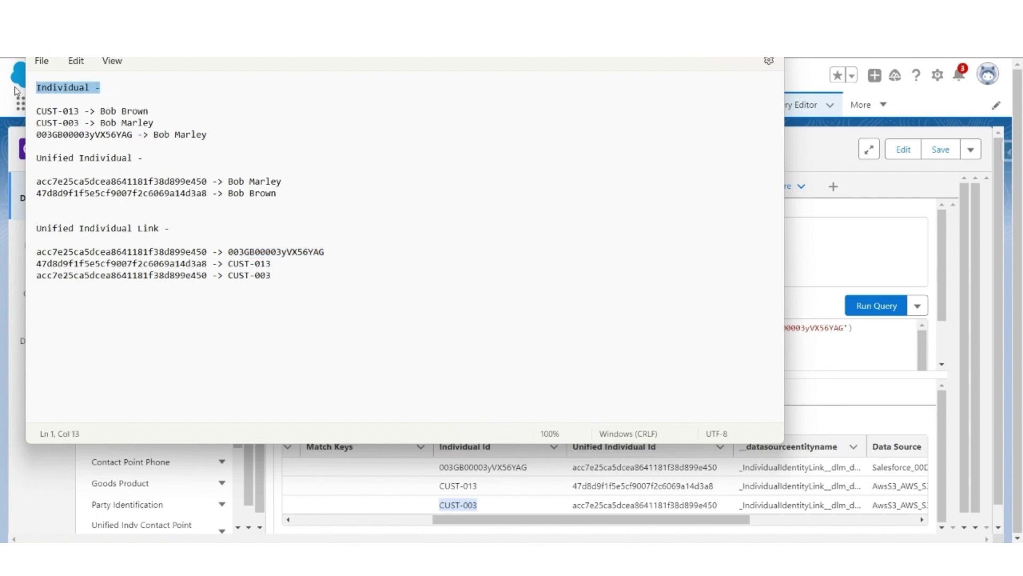
{"action": "double_click", "coordinate": [137, 182]}
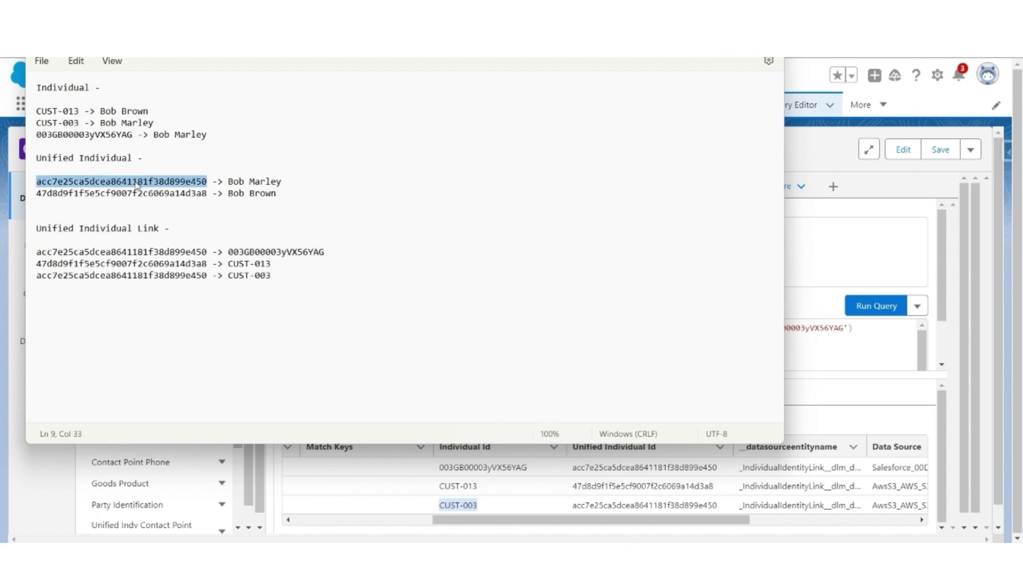
{"action": "left_click_drag", "start_coordinate": [37, 229], "coordinate": [179, 225]}
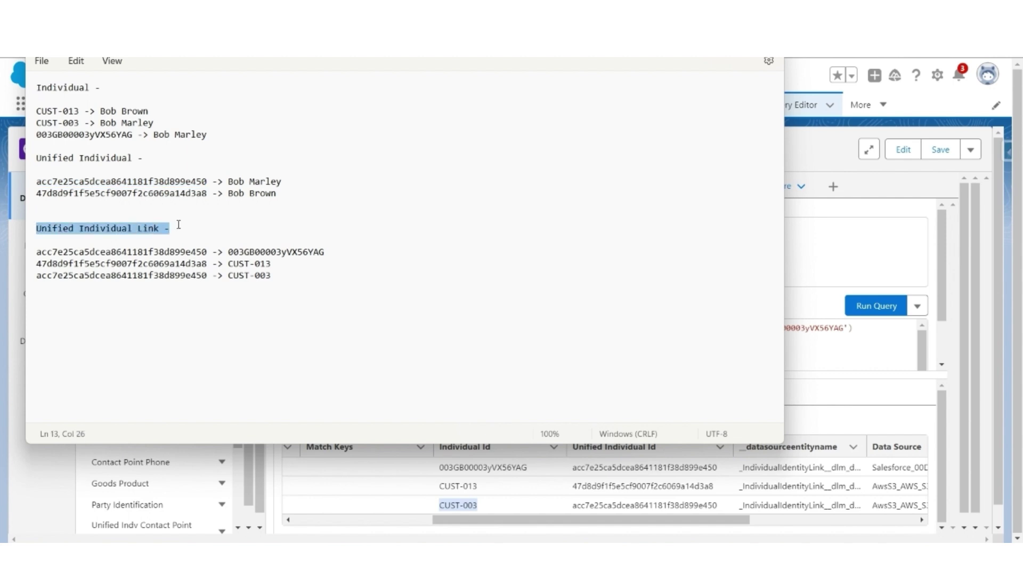
{"action": "double_click", "coordinate": [53, 88]}
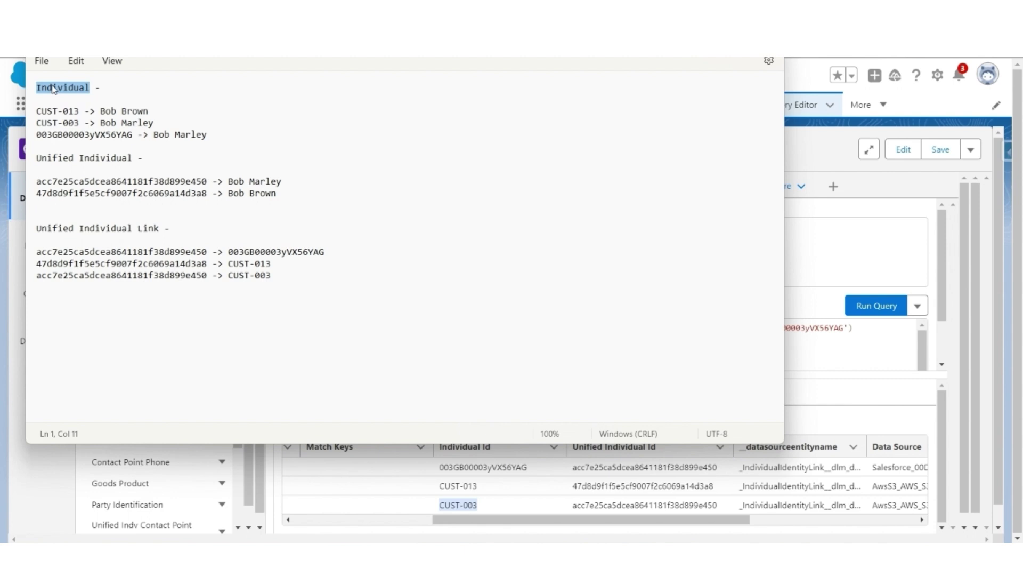
Dismiss the shortcut menu, clear the notes selection and return to Data Cloud.
{"action": "right_click", "coordinate": [54, 89]}
{"action": "left_click", "coordinate": [91, 142]}
{"action": "left_click", "coordinate": [340, 280]}
{"action": "key", "text": "alt+Tab"}
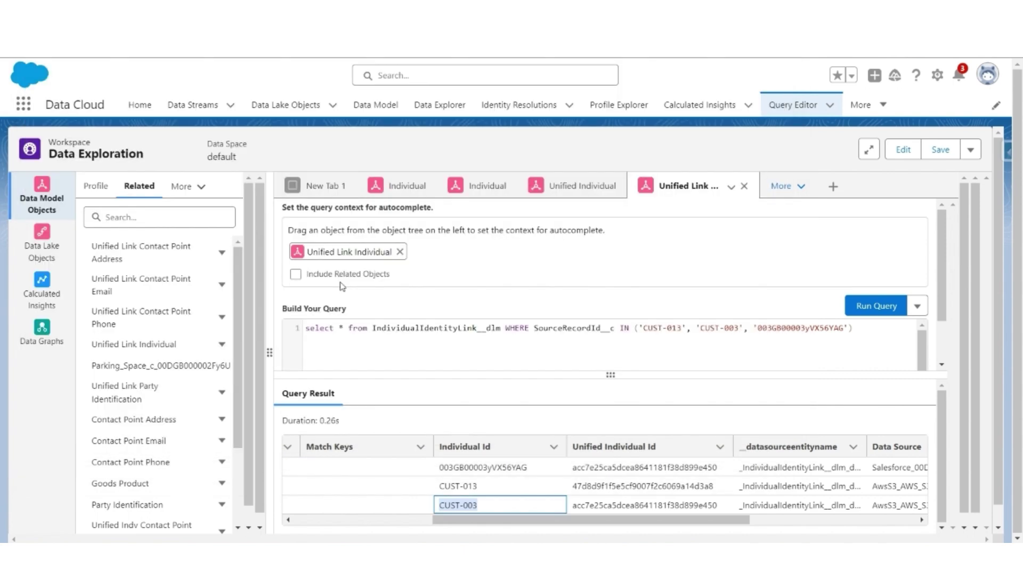
Select Contact Point Email's Party API name ssot__PartyId__c from Related objects, then create a query.
{"action": "left_click", "coordinate": [97, 185]}
{"action": "left_click", "coordinate": [139, 186]}
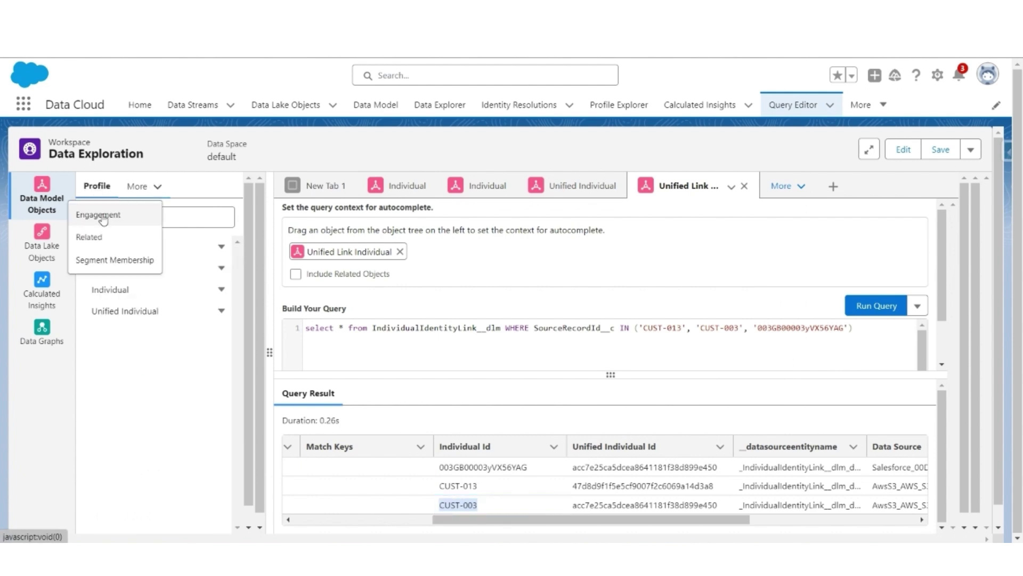
{"action": "left_click", "coordinate": [98, 237]}
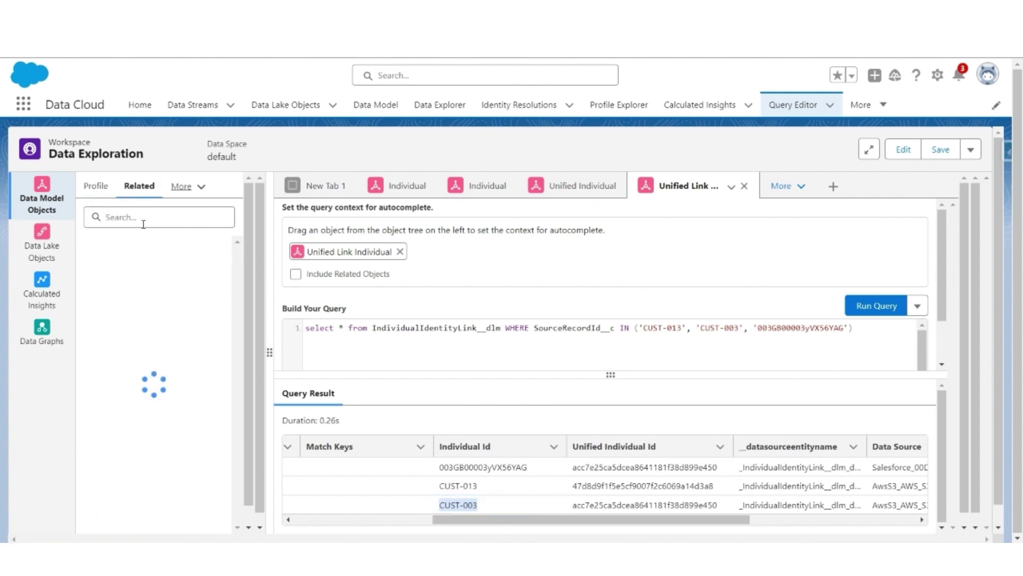
{"action": "scroll", "coordinate": [164, 343], "scroll_direction": "down", "scroll_amount": 2}
{"action": "left_click", "coordinate": [155, 329]}
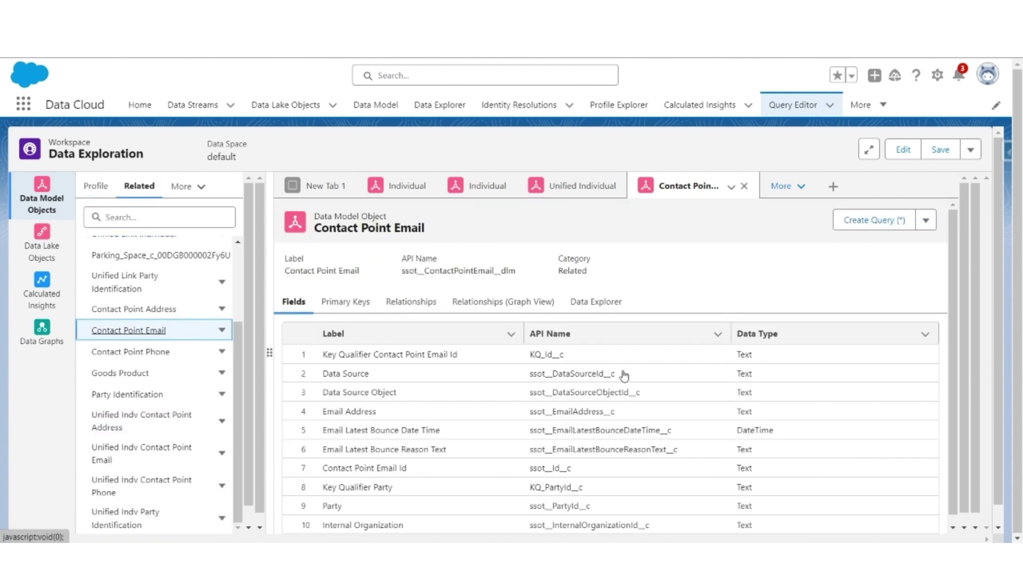
{"action": "left_click_drag", "start_coordinate": [594, 505], "coordinate": [530, 512]}
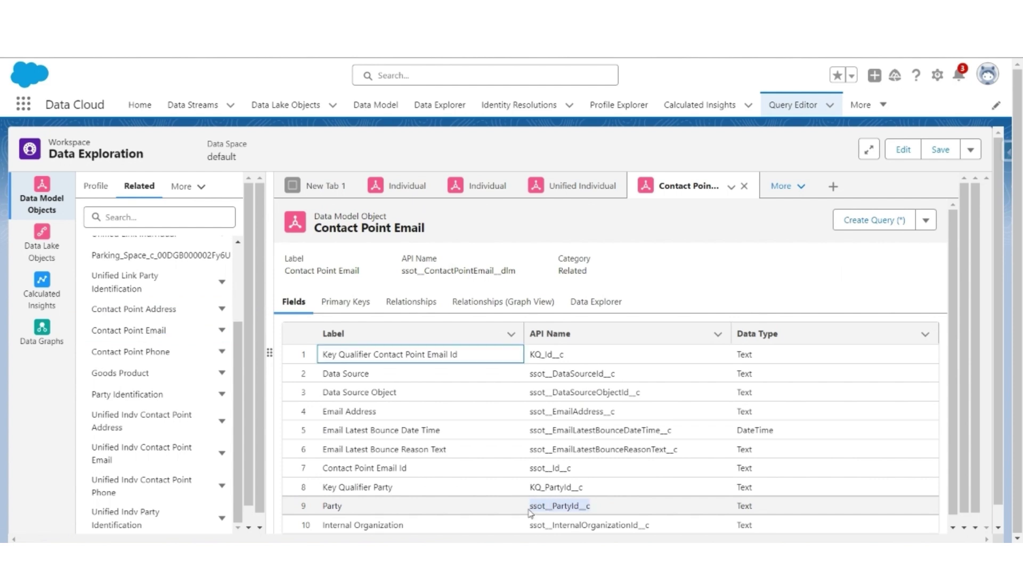
{"action": "left_click", "coordinate": [531, 512]}
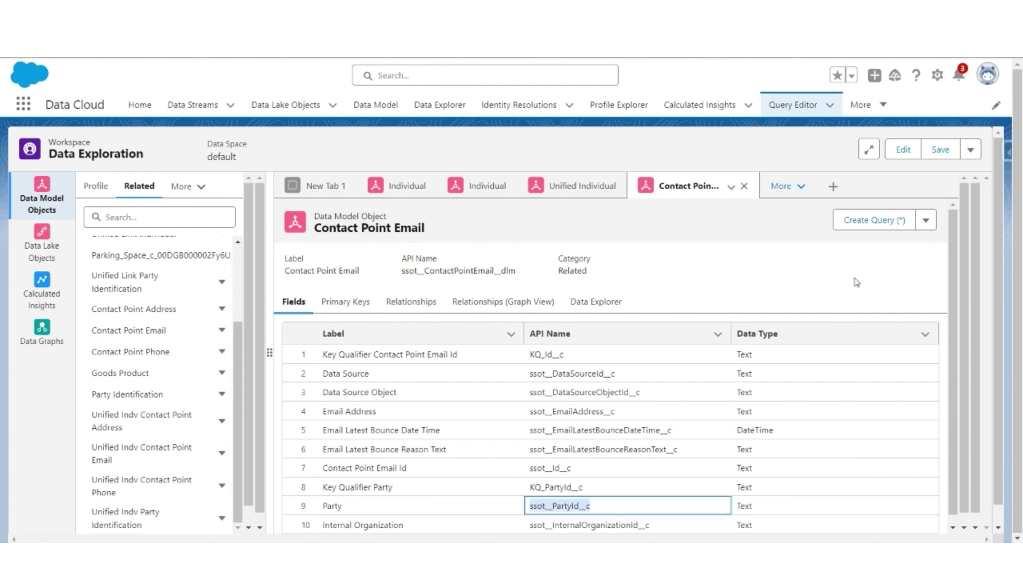
{"action": "left_click", "coordinate": [880, 221]}
Replace the row limit with a ssot__PartyId__c IN filter of the noted source IDs, then run it.
{"action": "left_click_drag", "start_coordinate": [510, 328], "coordinate": [637, 355]}
{"action": "key", "text": "ctrl+v"}
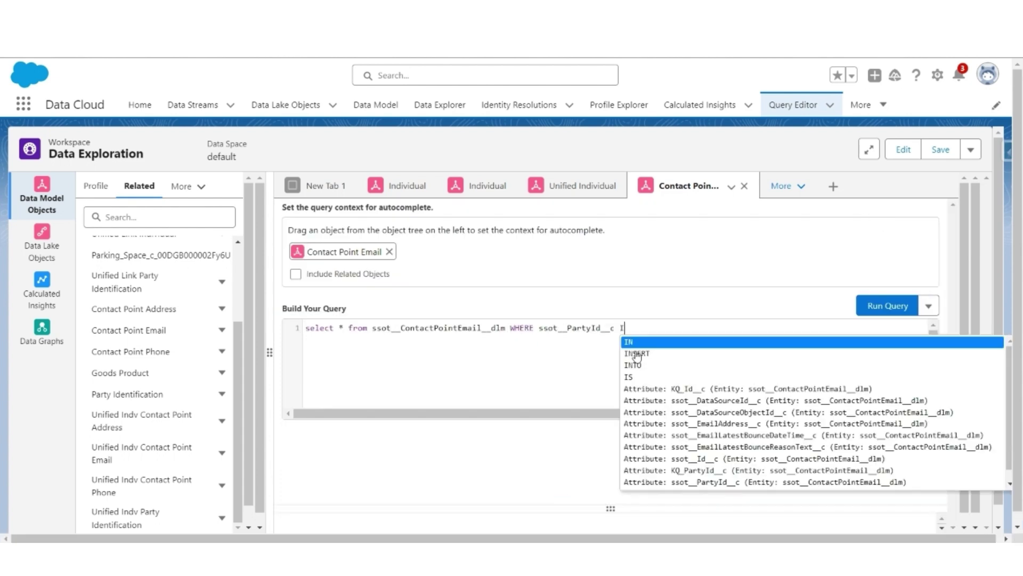
{"action": "key", "text": "alt+Tab"}
{"action": "left_click_drag", "start_coordinate": [80, 111], "coordinate": [7, 112]}
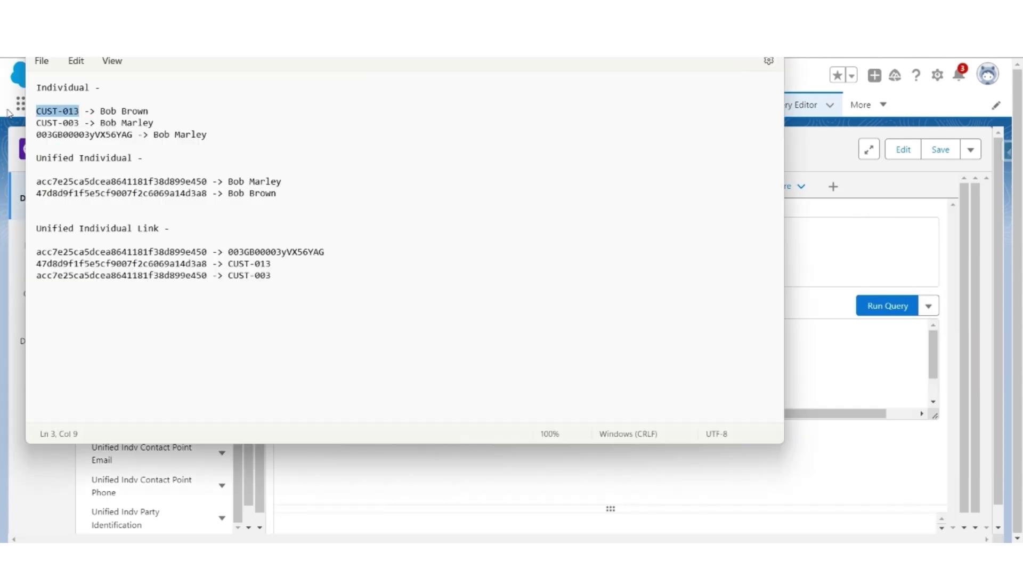
{"action": "key", "text": "ctrl+c"}
{"action": "key", "text": "alt+Tab"}
{"action": "key", "text": "ctrl+v"}
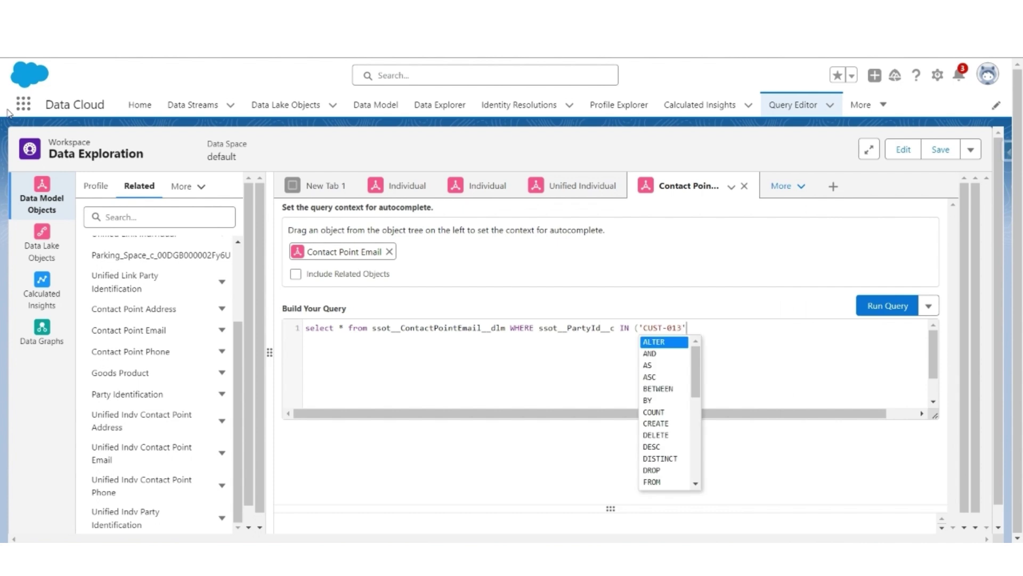
{"action": "type", "text": ",'"}
{"action": "key", "text": "alt+Tab"}
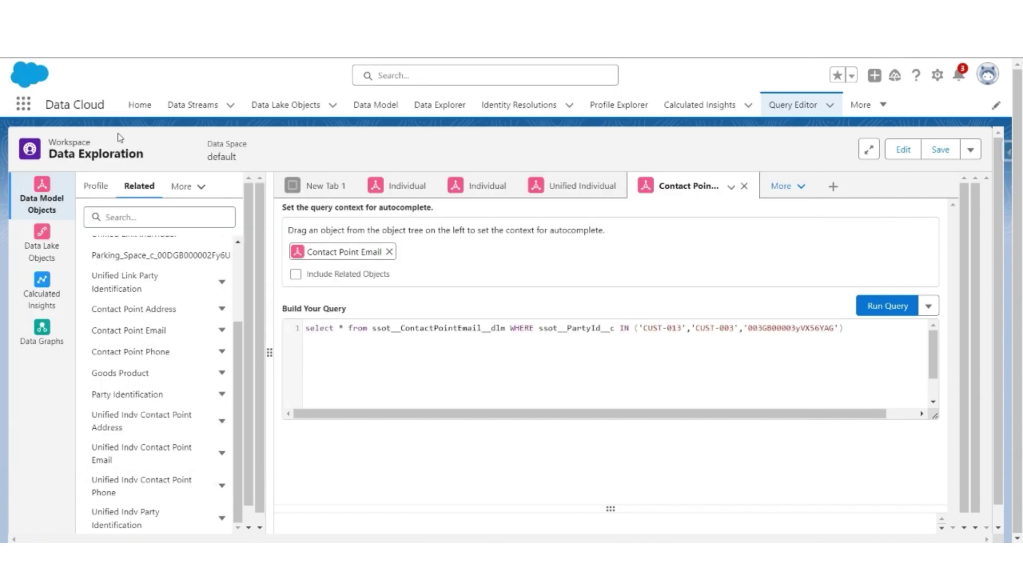
{"action": "left_click", "coordinate": [890, 313]}
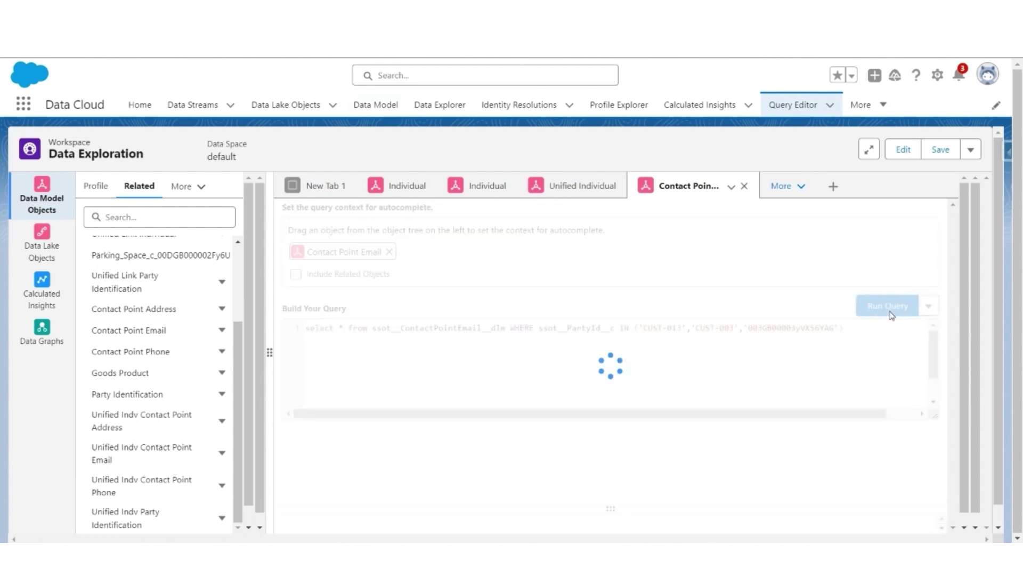
{"action": "scroll", "coordinate": [608, 489], "scroll_direction": "down", "scroll_amount": 1}
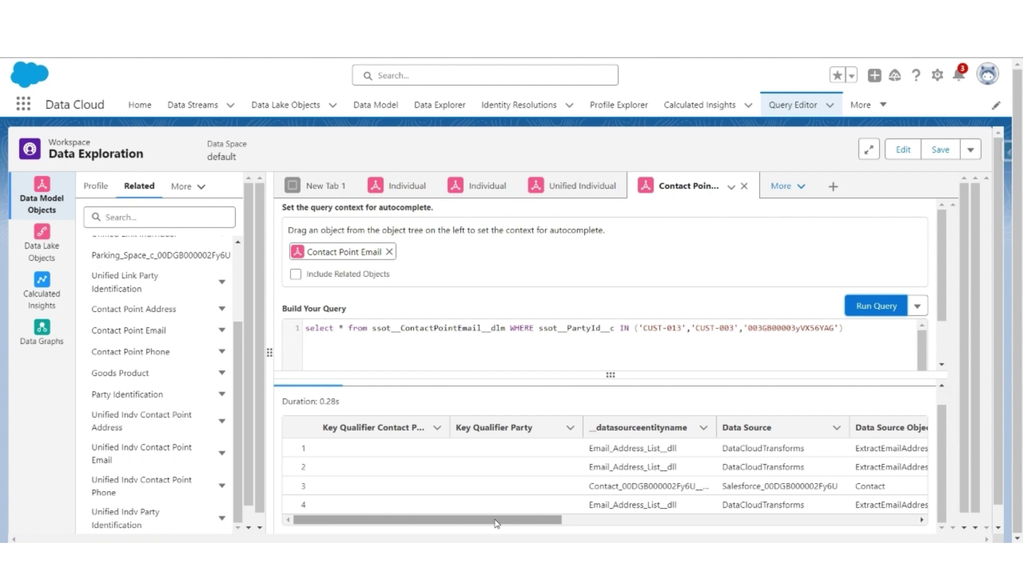
Start a 'Contact Point Email -' section in Notepad with the first row's email record ID.
{"action": "left_click_drag", "start_coordinate": [497, 523], "coordinate": [852, 522]}
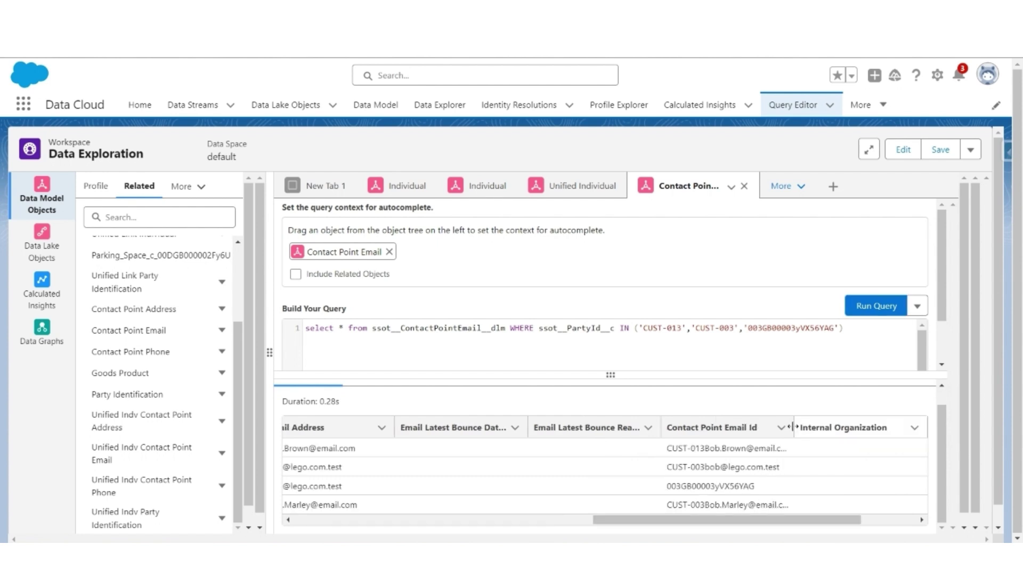
{"action": "scroll", "coordinate": [794, 421], "scroll_direction": "up", "scroll_amount": 1}
{"action": "left_click_drag", "start_coordinate": [794, 427], "coordinate": [814, 427]}
{"action": "scroll", "coordinate": [814, 437], "scroll_direction": "down", "scroll_amount": 1}
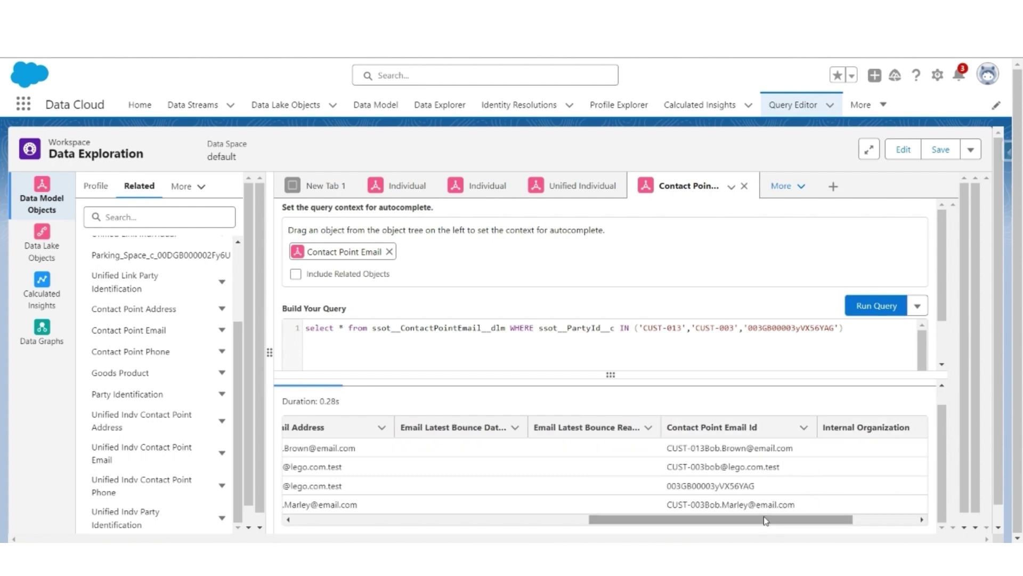
{"action": "left_click_drag", "start_coordinate": [787, 521], "coordinate": [852, 521]}
{"action": "triple_click", "coordinate": [600, 448]}
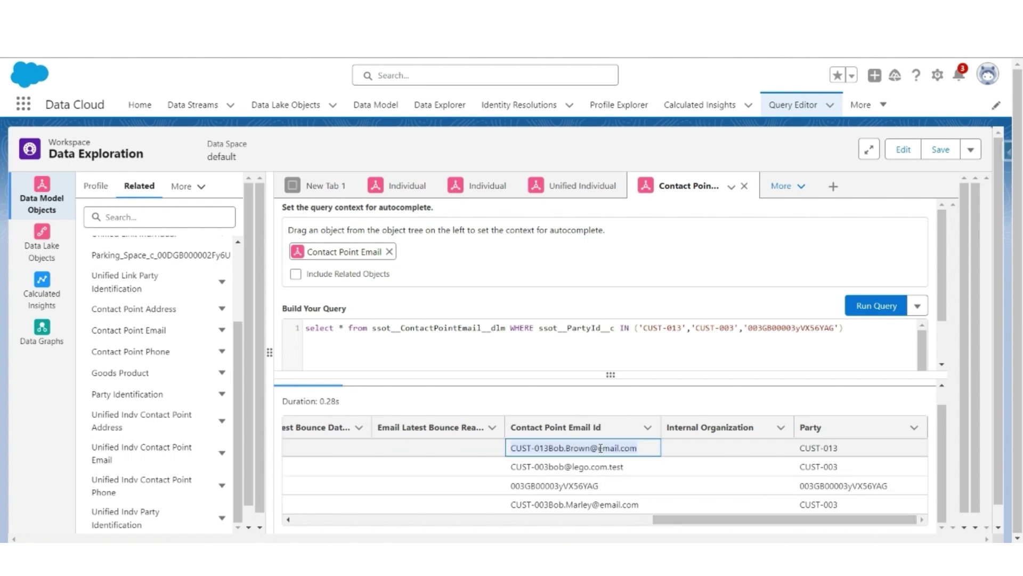
{"action": "key", "text": "alt+Tab"}
{"action": "left_click", "coordinate": [188, 314]}
{"action": "type", "text": "Contact Point Email -"}
{"action": "key", "text": "Return"}
{"action": "key", "text": "Return"}
{"action": "key", "text": "ctrl+v"}
{"action": "type", "text": "->"}
Append the first row's email address after the arrow and select its Party value.
{"action": "key", "text": "alt+Tab"}
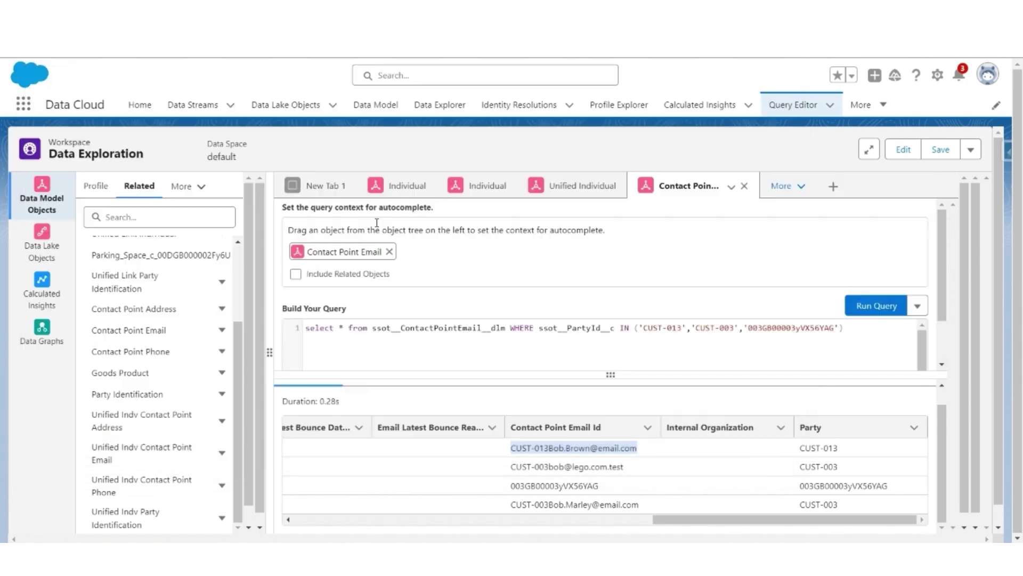
{"action": "left_click_drag", "start_coordinate": [707, 520], "coordinate": [553, 530]}
{"action": "triple_click", "coordinate": [552, 457]}
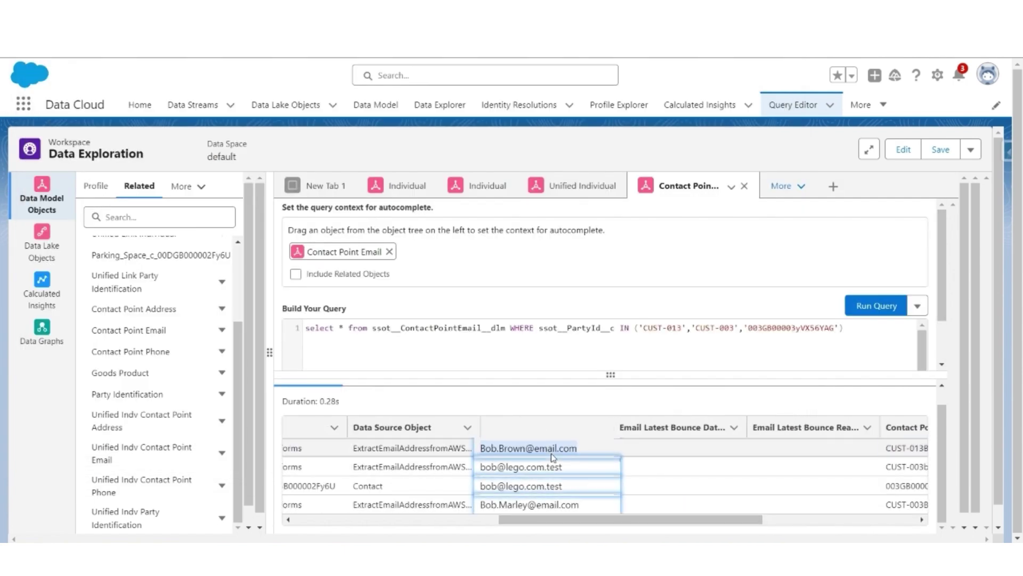
{"action": "key", "text": "ctrl+c"}
{"action": "key", "text": "alt+Tab"}
{"action": "type", "text": "->"}
{"action": "key", "text": "alt+Tab"}
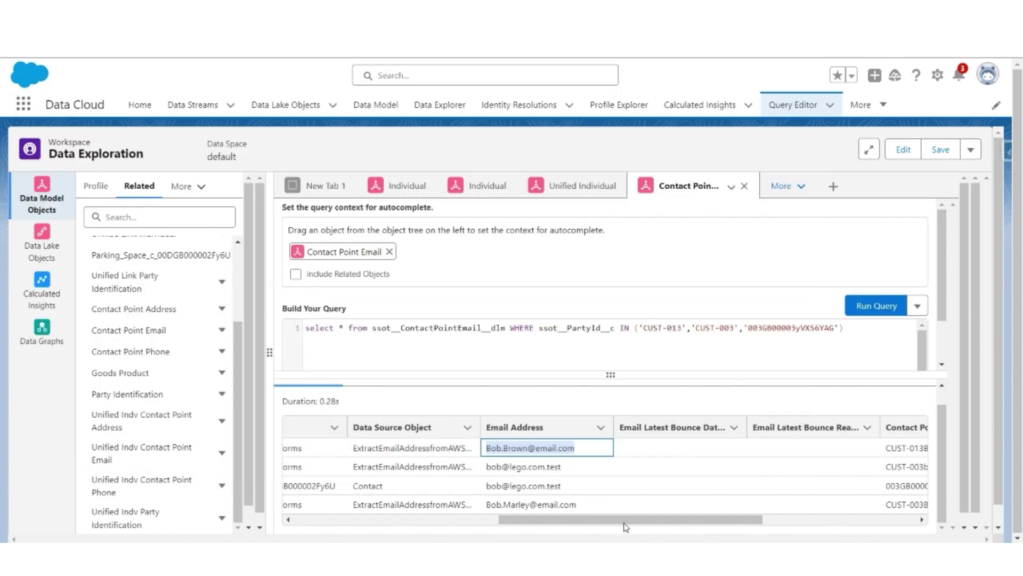
{"action": "left_click_drag", "start_coordinate": [622, 523], "coordinate": [778, 523]}
{"action": "left_click_drag", "start_coordinate": [841, 448], "coordinate": [800, 454]}
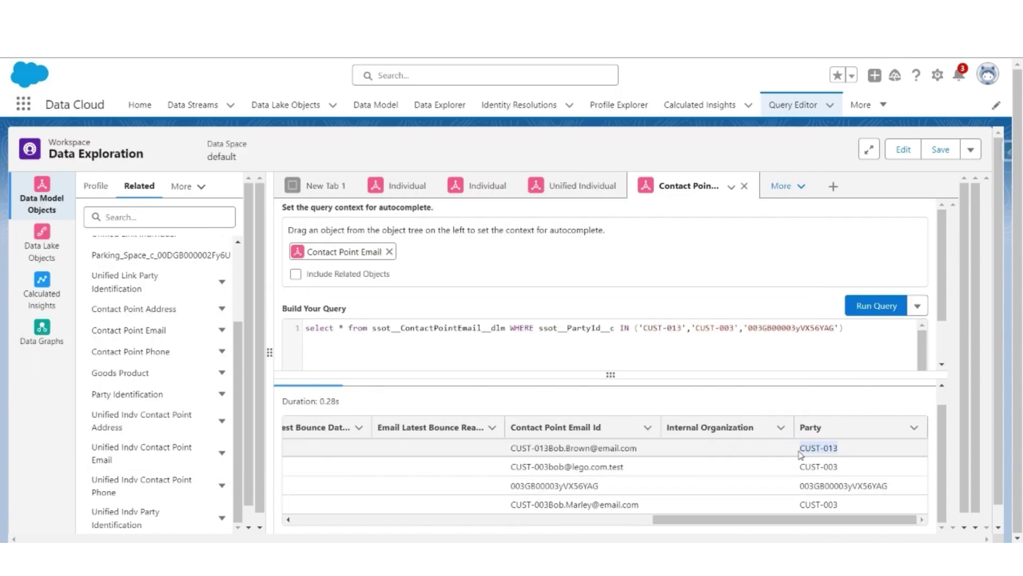
Finish the first email mapping with its Party value and begin the second with its record ID.
{"action": "key", "text": "ctrl+c"}
{"action": "key", "text": "alt+Tab"}
{"action": "key", "text": "ctrl+v"}
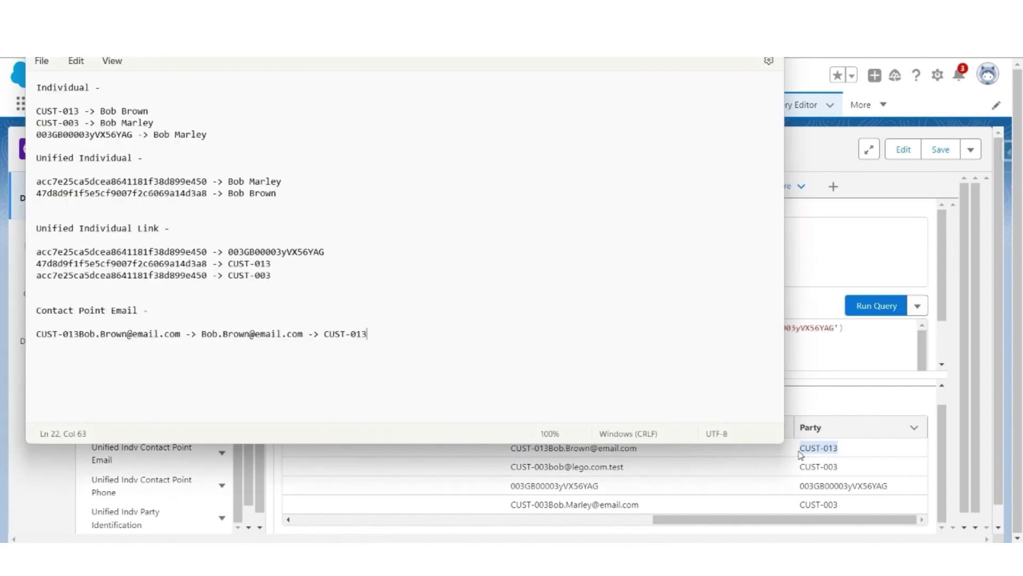
{"action": "key", "text": "alt+Tab"}
{"action": "left_click", "coordinate": [658, 469]}
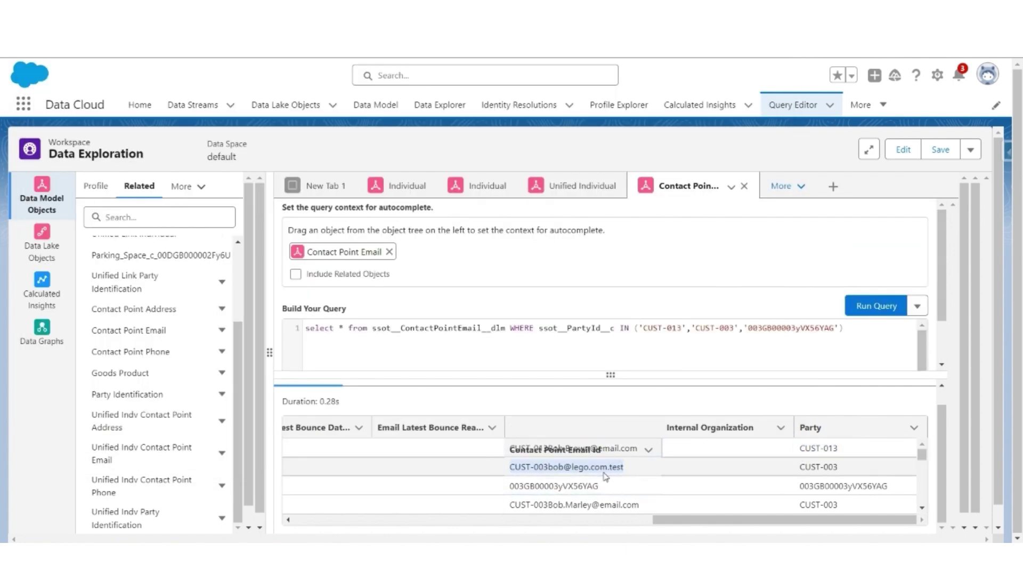
{"action": "triple_click", "coordinate": [667, 472]}
{"action": "key", "text": "ctrl+c"}
{"action": "key", "text": "alt+Tab"}
{"action": "key", "text": "Return"}
{"action": "key", "text": "ctrl+v"}
{"action": "type", "text": "->"}
{"action": "key", "text": "alt+Tab"}
Add the second row's email address and Party value to its mapping line.
{"action": "triple_click", "coordinate": [394, 469]}
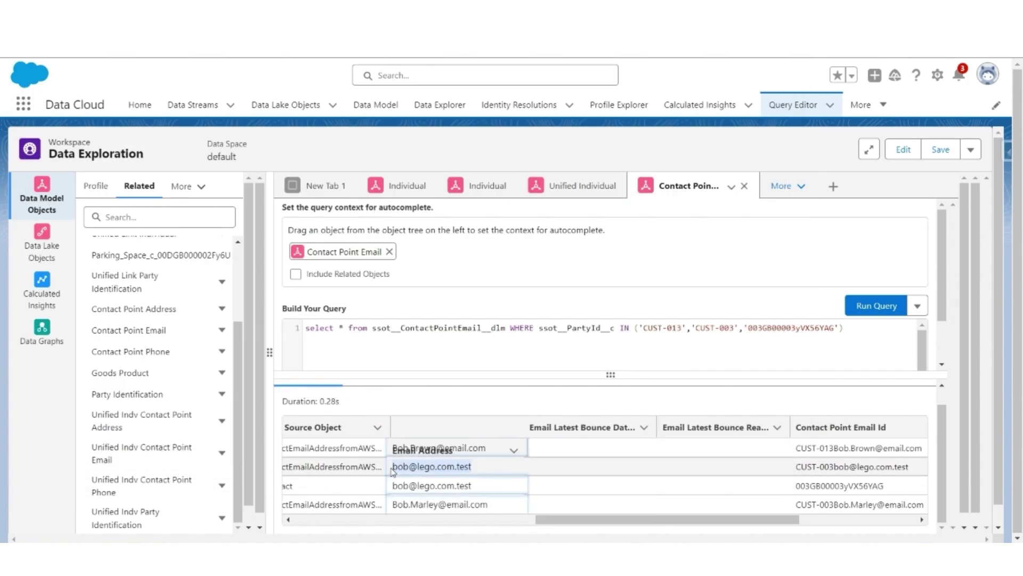
{"action": "key", "text": "ctrl+c"}
{"action": "key", "text": "alt+Tab"}
{"action": "key", "text": "ctrl+v"}
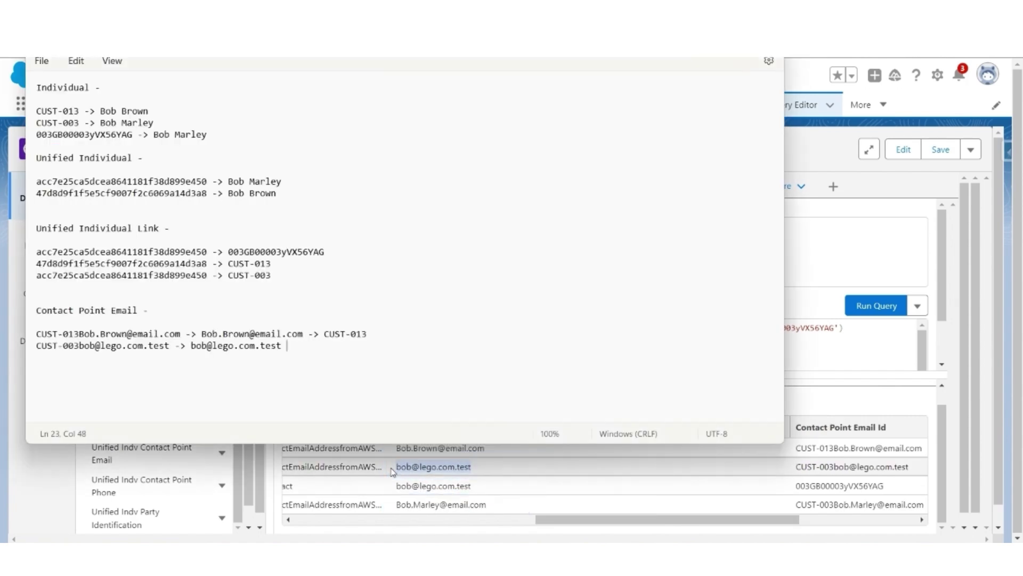
{"action": "type", "text": ">"}
{"action": "key", "text": "alt+Tab"}
{"action": "scroll", "coordinate": [602, 474], "scroll_direction": "right", "scroll_amount": 3}
{"action": "triple_click", "coordinate": [795, 467]}
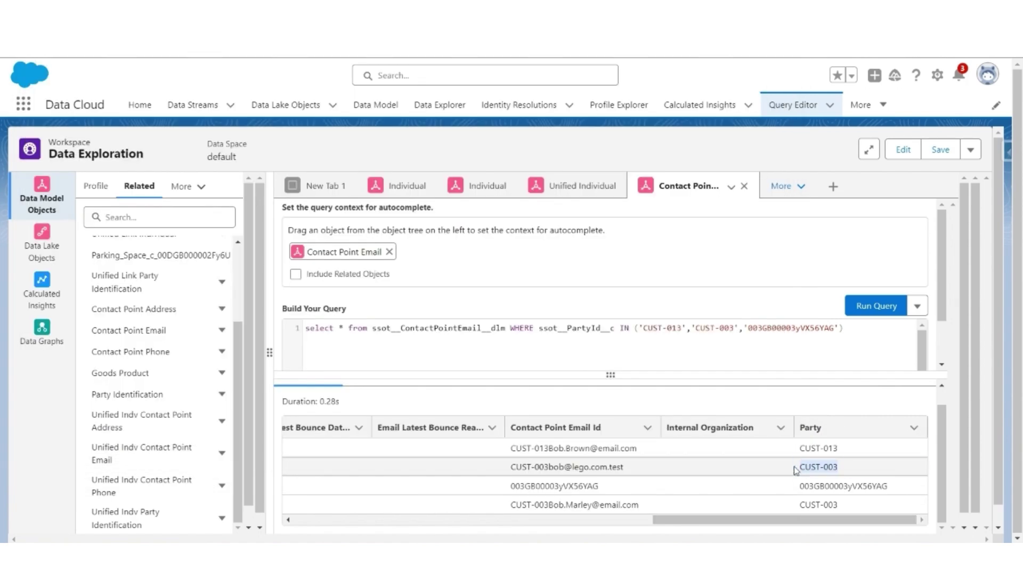
{"action": "key", "text": "alt+Tab"}
{"action": "key", "text": "ctrl+v"}
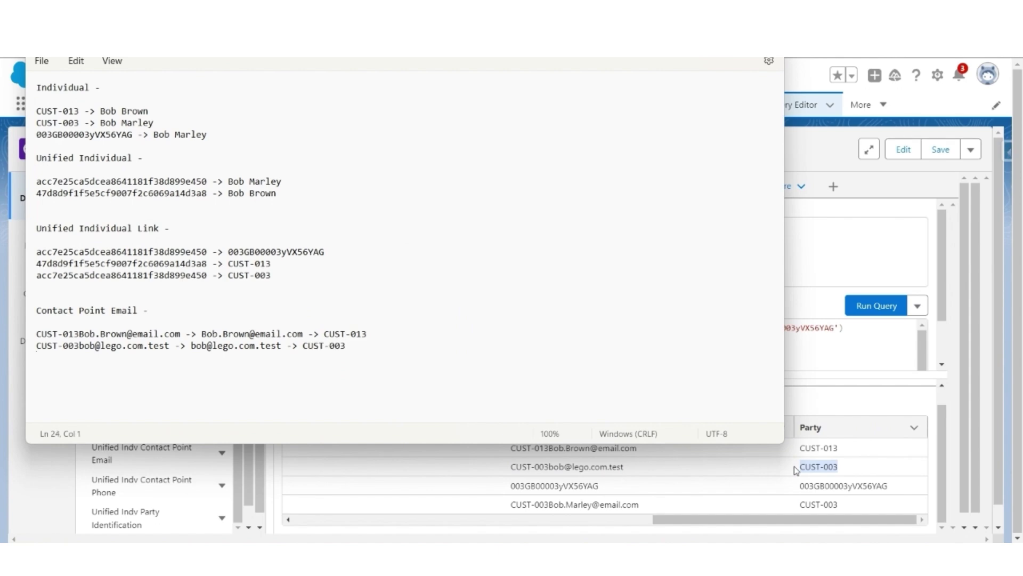
{"action": "key", "text": "alt+Tab"}
Start the third mapping line with the third row's email record ID.
{"action": "triple_click", "coordinate": [573, 485]}
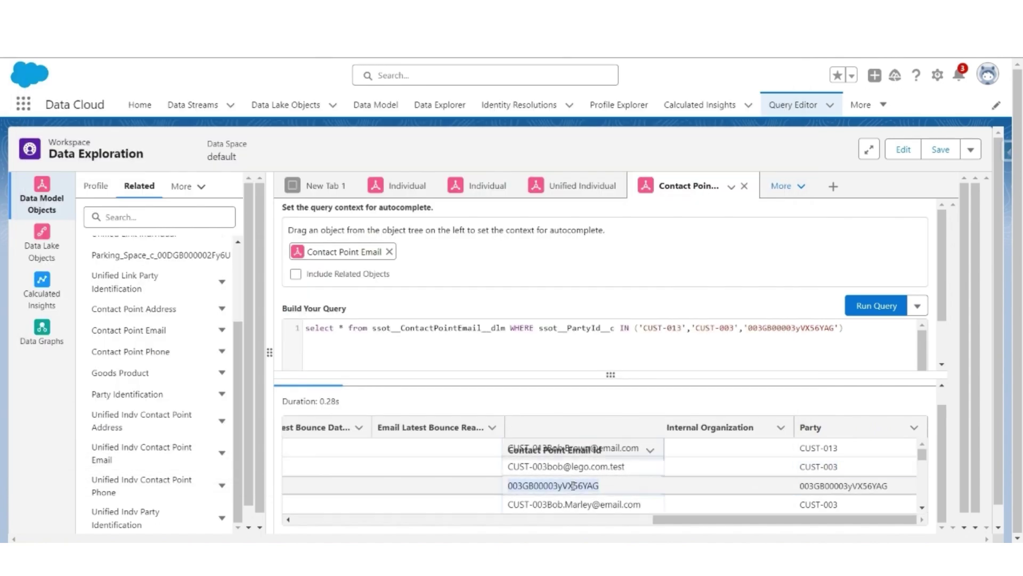
{"action": "key", "text": "ctrl+c"}
{"action": "key", "text": "alt+Tab"}
{"action": "key", "text": "Return"}
{"action": "key", "text": "ctrl+v"}
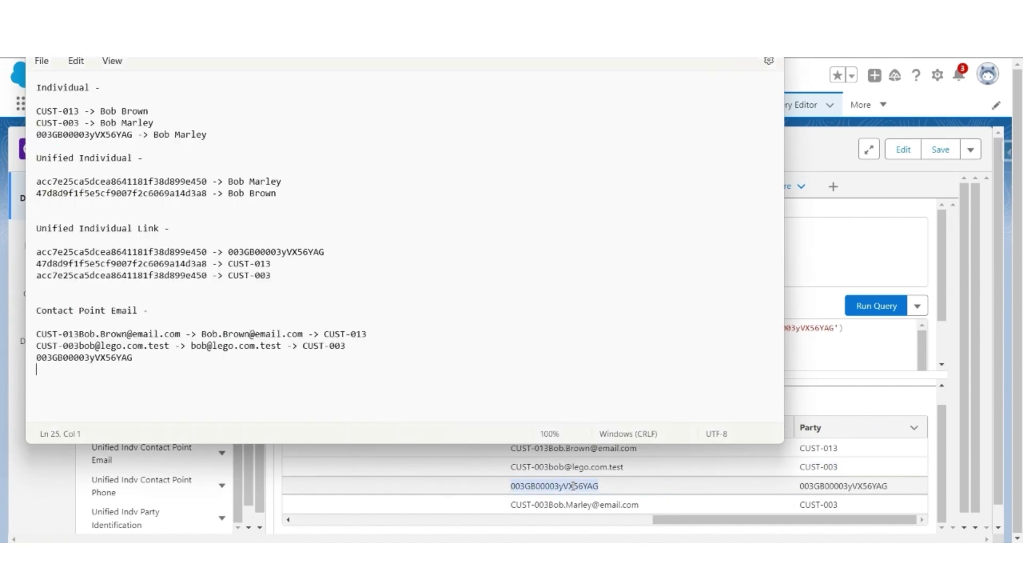
{"action": "key", "text": "BackSpace"}
{"action": "type", "text": "->"}
{"action": "key", "text": "alt+Tab"}
{"action": "scroll", "coordinate": [521, 487], "scroll_direction": "left", "scroll_amount": 5}
Add the third row's email address and Party value to its mapping.
{"action": "triple_click", "coordinate": [485, 485]}
{"action": "key", "text": "ctrl+c"}
{"action": "key", "text": "alt+Tab"}
{"action": "key", "text": "ctrl+v"}
{"action": "type", "text": "->"}
{"action": "key", "text": "alt+Tab"}
{"action": "left_click_drag", "start_coordinate": [767, 519], "coordinate": [919, 520]}
{"action": "triple_click", "coordinate": [859, 486]}
{"action": "key", "text": "ctrl+c"}
{"action": "key", "text": "alt+Tab"}
{"action": "key", "text": "ctrl+v"}
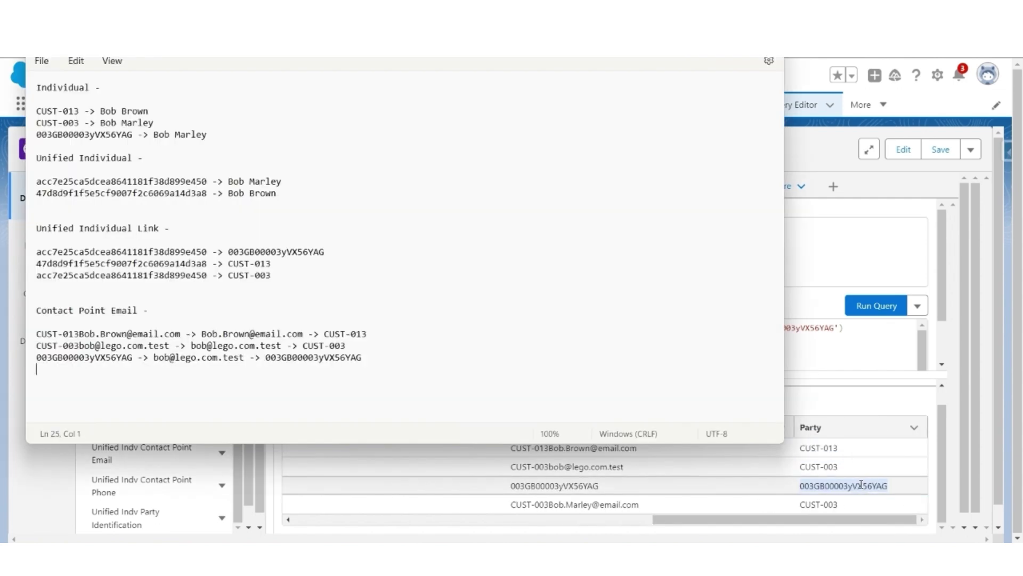
Add the fourth mapping with its email address, ending in '-> CUST-003'.
{"action": "key", "text": "alt+Tab"}
{"action": "left_click", "coordinate": [569, 505]}
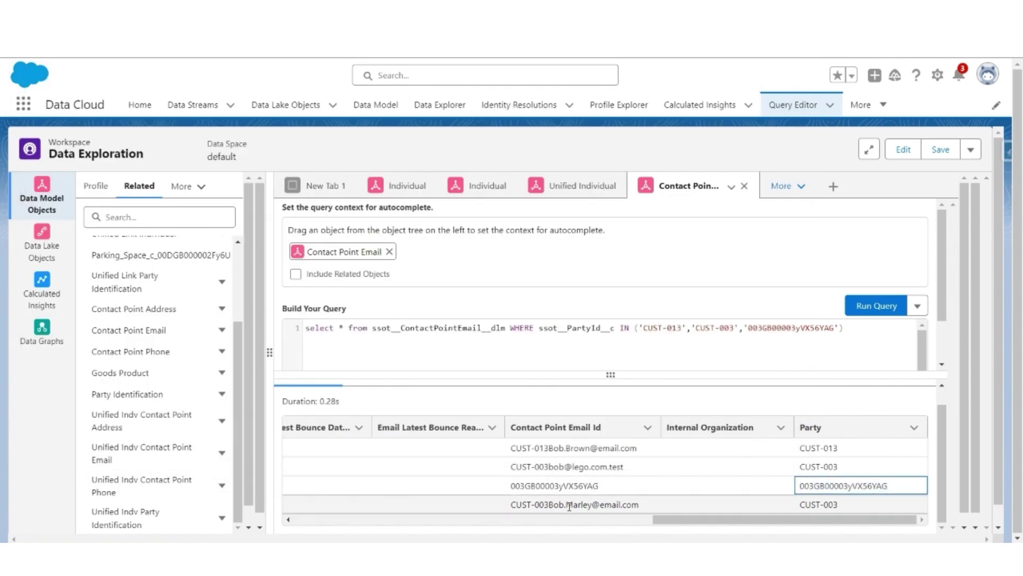
{"action": "left_click_drag", "start_coordinate": [643, 506], "coordinate": [519, 506]}
{"action": "scroll", "coordinate": [520, 506], "scroll_direction": "left", "scroll_amount": 5}
{"action": "triple_click", "coordinate": [570, 504]}
{"action": "key", "text": "ctrl+c"}
{"action": "key", "text": "alt+Tab"}
{"action": "key", "text": "ctrl+v"}
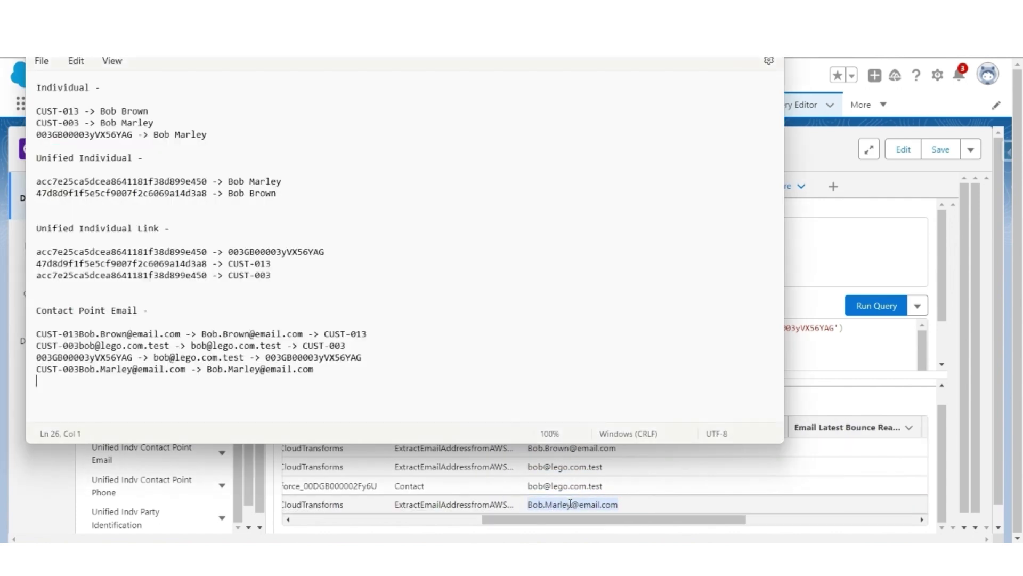
{"action": "key", "text": "BackSpace"}
{"action": "type", "text": "-> CUST-003"}
{"action": "key", "text": "Return"}
Highlight the mappings sharing a party ID and the repeated email address.
{"action": "left_click_drag", "start_coordinate": [302, 345], "coordinate": [362, 357]}
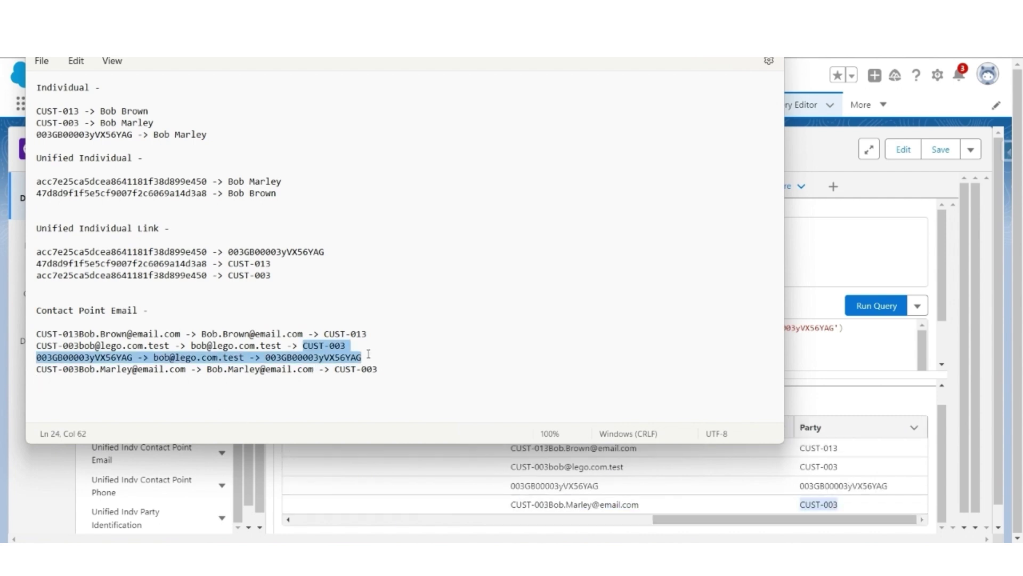
{"action": "double_click", "coordinate": [222, 358]}
{"action": "left_click_drag", "start_coordinate": [191, 346], "coordinate": [277, 347]}
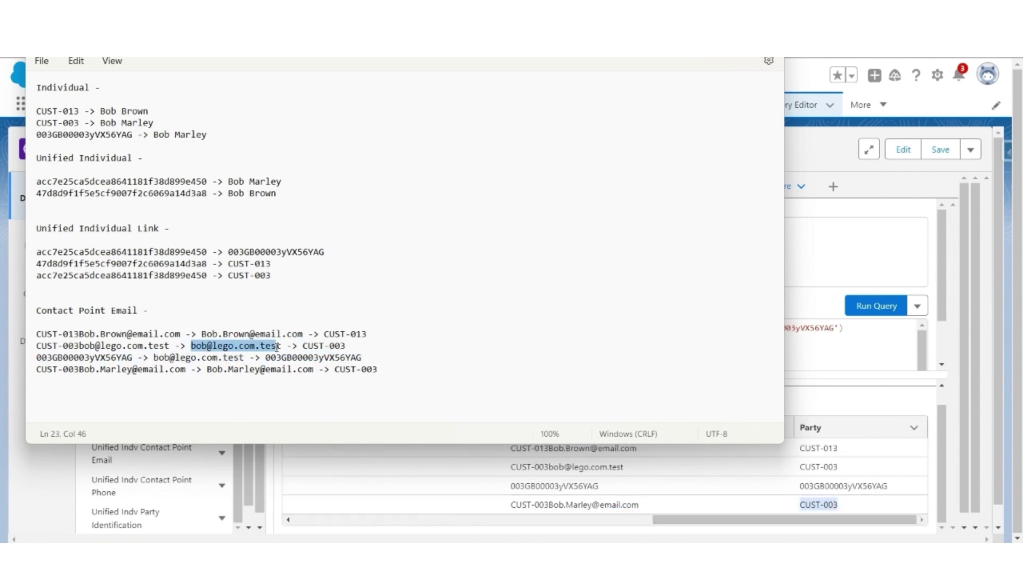
{"action": "left_click", "coordinate": [420, 373]}
Add a 'Unified Contact Point Email -' heading for the next section.
{"action": "key", "text": "Return"}
{"action": "key", "text": "Return"}
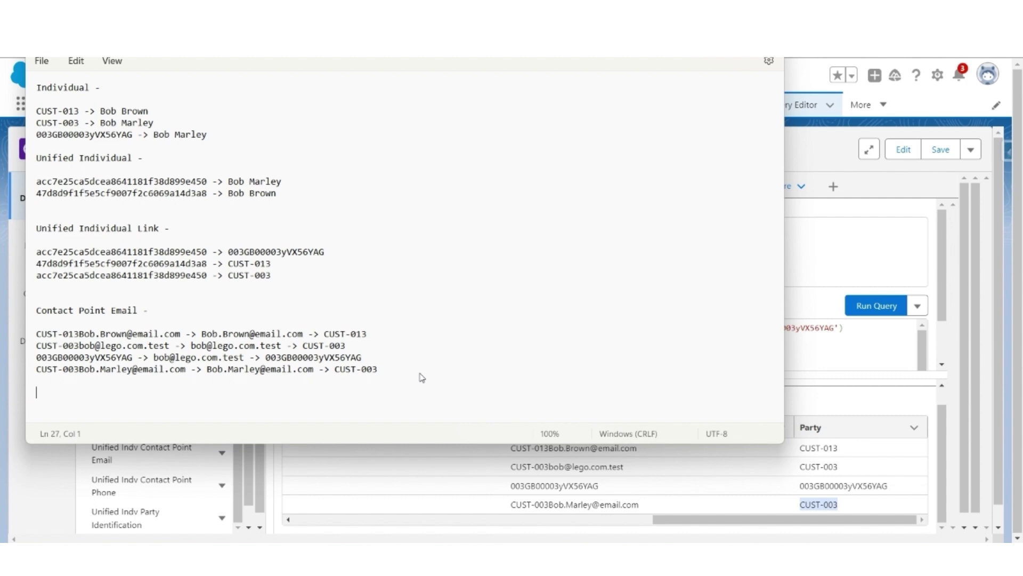
{"action": "type", "text": "Unified Contact Poj"}
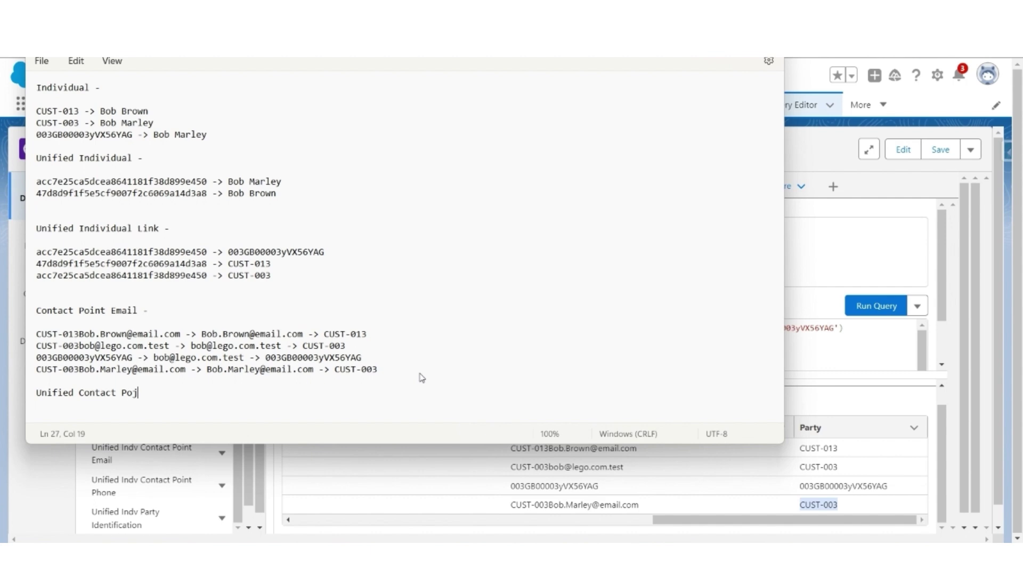
{"action": "key", "text": "BackSpace"}
{"action": "type", "text": "int Email -"}
{"action": "key", "text": "Return"}
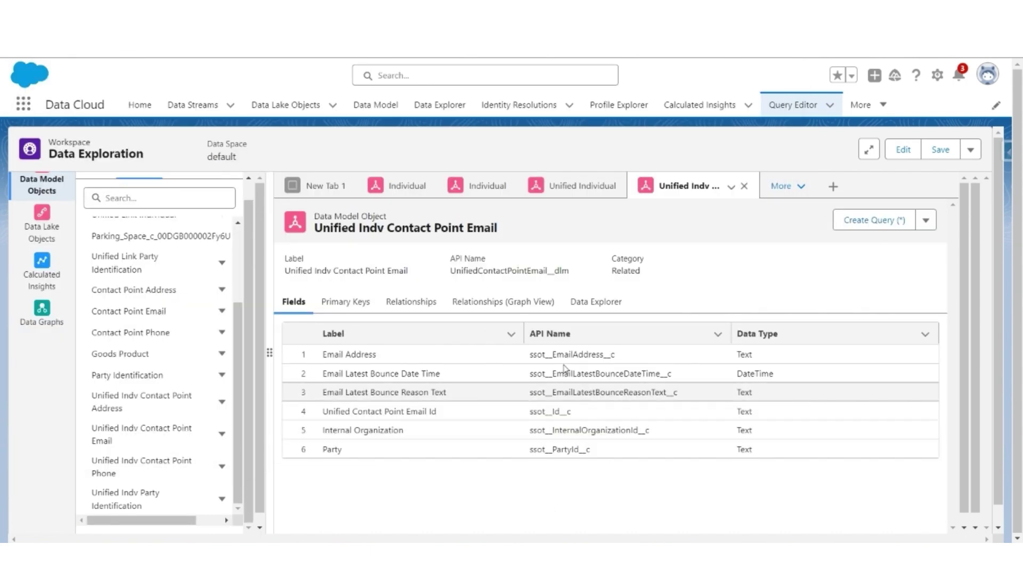
Review the Email Address and Party API names, then start a Unified Contact Point Email query.
{"action": "left_click_drag", "start_coordinate": [530, 356], "coordinate": [657, 361]}
{"action": "left_click", "coordinate": [657, 362]}
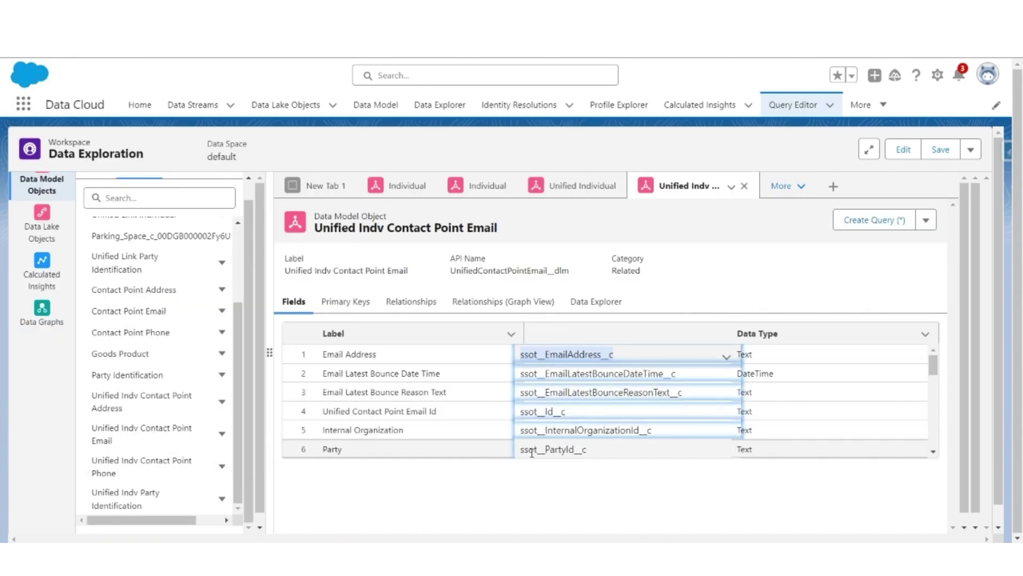
{"action": "left_click_drag", "start_coordinate": [525, 449], "coordinate": [604, 454]}
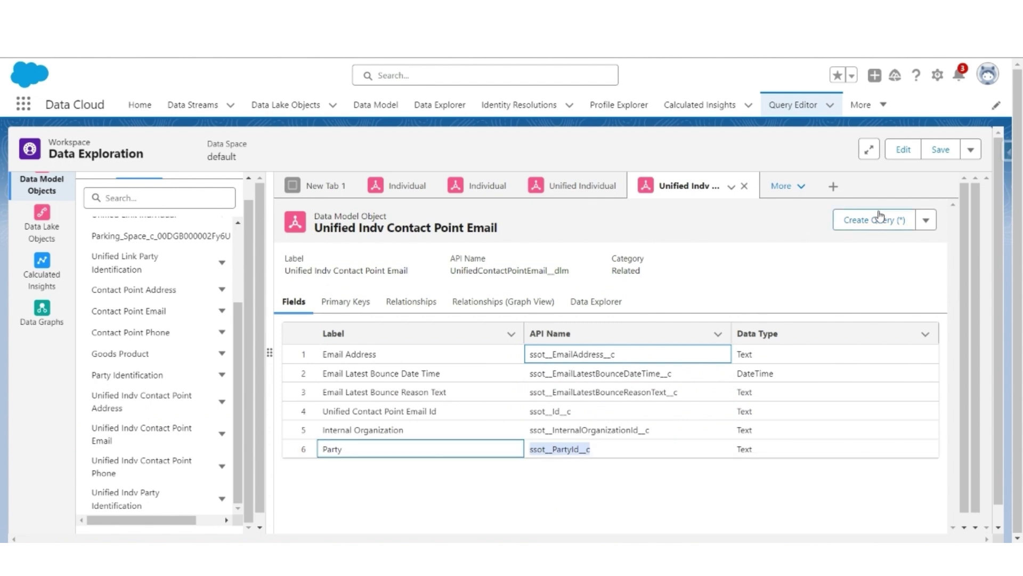
{"action": "left_click", "coordinate": [874, 220]}
Replace the limit clause with a pasted WHERE ssot__EmailAddress__c IN filter of noted emails.
{"action": "left_click", "coordinate": [515, 327]}
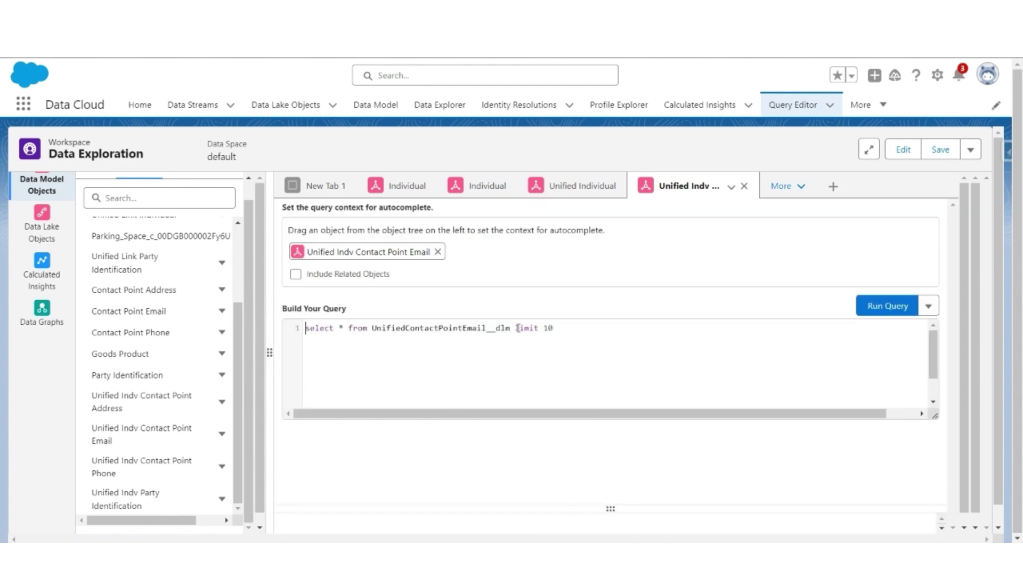
{"action": "left_click", "coordinate": [631, 327], "text": "shift"}
{"action": "key", "text": "ctrl+v"}
{"action": "type", "text": "',"}
Add the remaining email from the notes, close the IN list, and run the query.
{"action": "key", "text": "alt+Tab"}
{"action": "left_click_drag", "start_coordinate": [190, 346], "coordinate": [282, 345]}
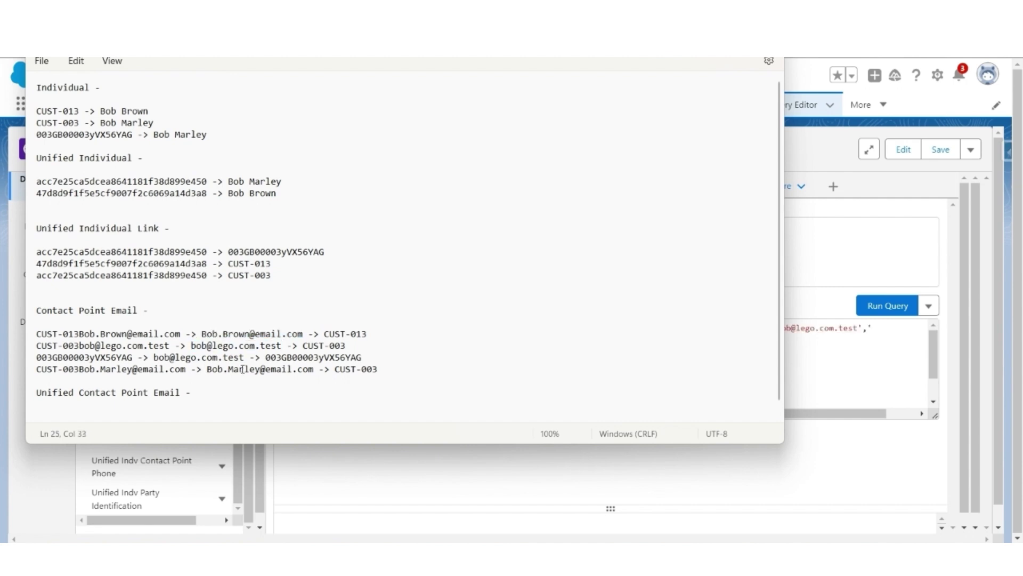
{"action": "left_click_drag", "start_coordinate": [206, 368], "coordinate": [315, 370]}
{"action": "key", "text": "ctrl+c"}
{"action": "key", "text": "alt+Tab"}
{"action": "type", "text": "'"}
{"action": "key", "text": "ctrl+v"}
{"action": "type", "text": "')"}
{"action": "left_click", "coordinate": [869, 309]}
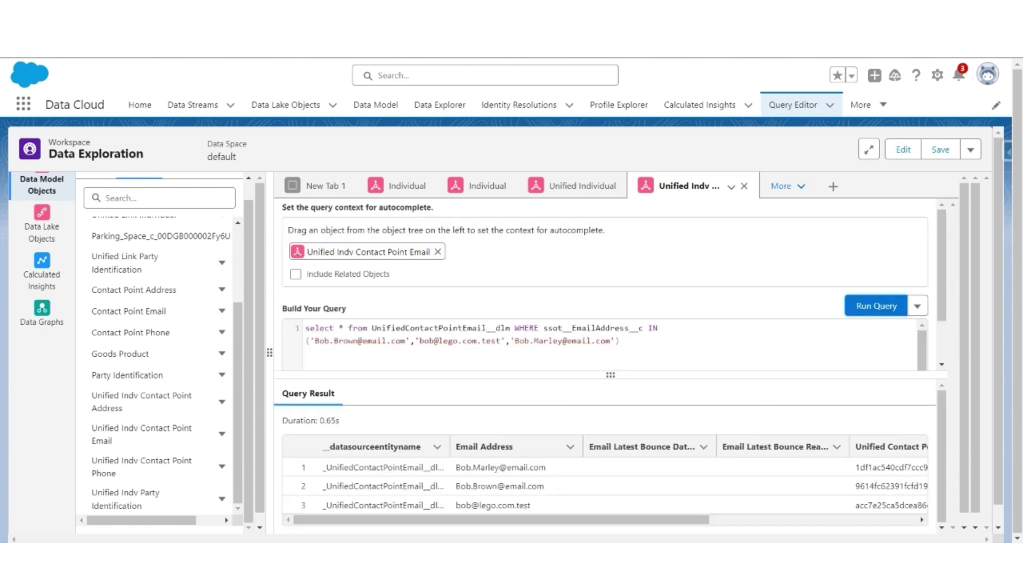
{"action": "left_click_drag", "start_coordinate": [564, 523], "coordinate": [725, 529]}
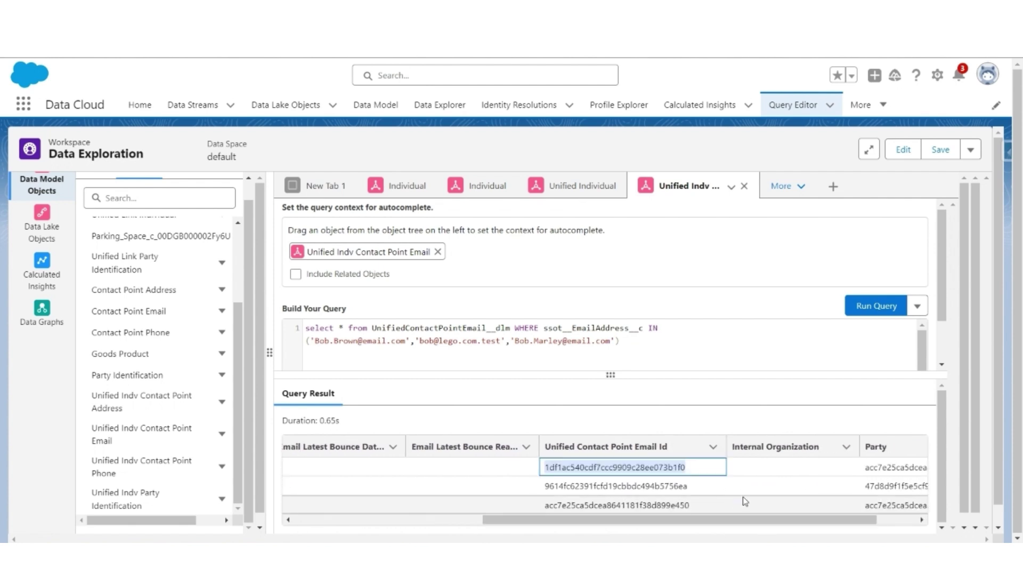
Note the first unified contact point email ID and its email address in Notepad.
{"action": "key", "text": "alt+Tab"}
{"action": "key", "text": "Return"}
{"action": "key", "text": "Return"}
{"action": "key", "text": "ctrl+v"}
{"action": "left_click", "coordinate": [239, 466]}
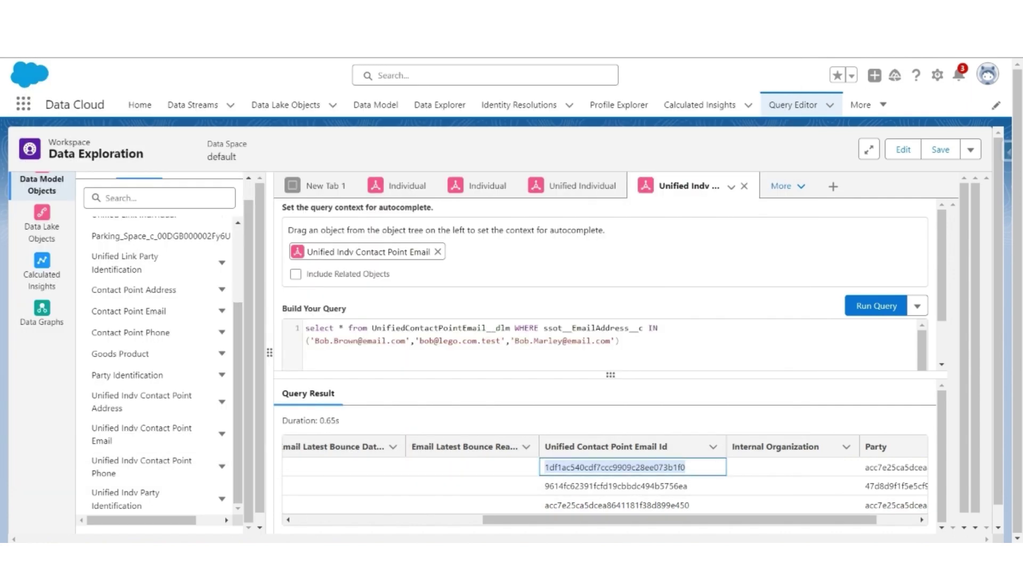
{"action": "scroll", "coordinate": [462, 472], "scroll_direction": "left", "scroll_amount": 5}
{"action": "left_click_drag", "start_coordinate": [358, 467], "coordinate": [462, 472]}
{"action": "key", "text": "ctrl+c"}
{"action": "key", "text": "alt+Tab"}
{"action": "type", "text": "->"}
{"action": "key", "text": "ctrl+v"}
{"action": "type", "text": "->"}
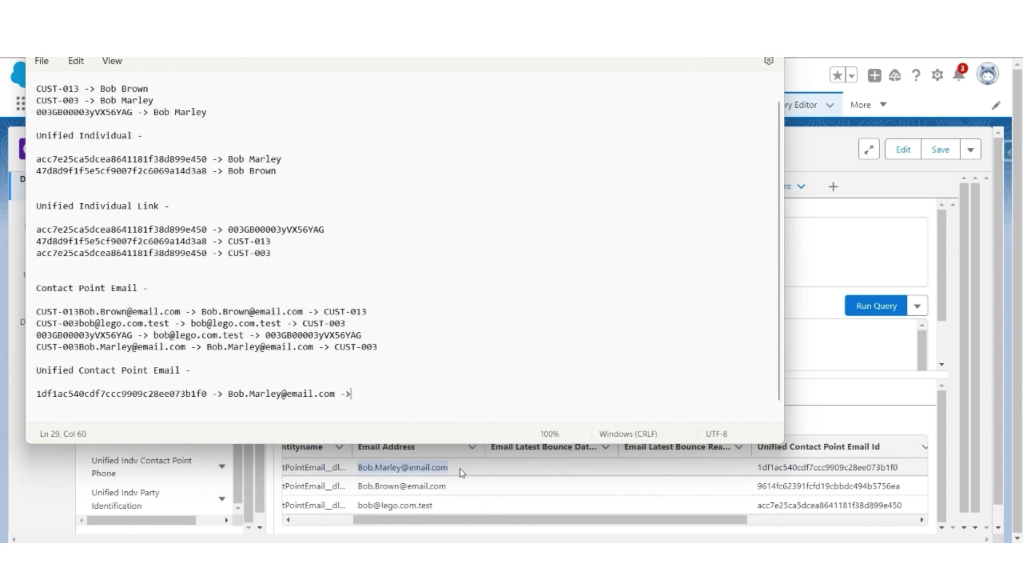
Append the first row's Party ID to its line in the notes.
{"action": "left_click", "coordinate": [460, 468]}
{"action": "scroll", "coordinate": [832, 475], "scroll_direction": "right", "scroll_amount": 5}
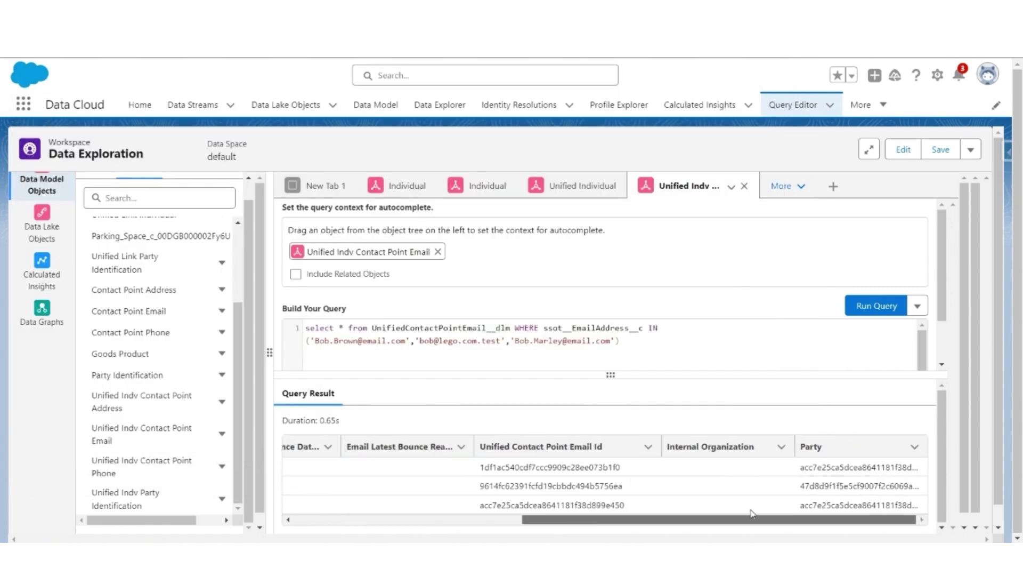
{"action": "left_click", "coordinate": [837, 469]}
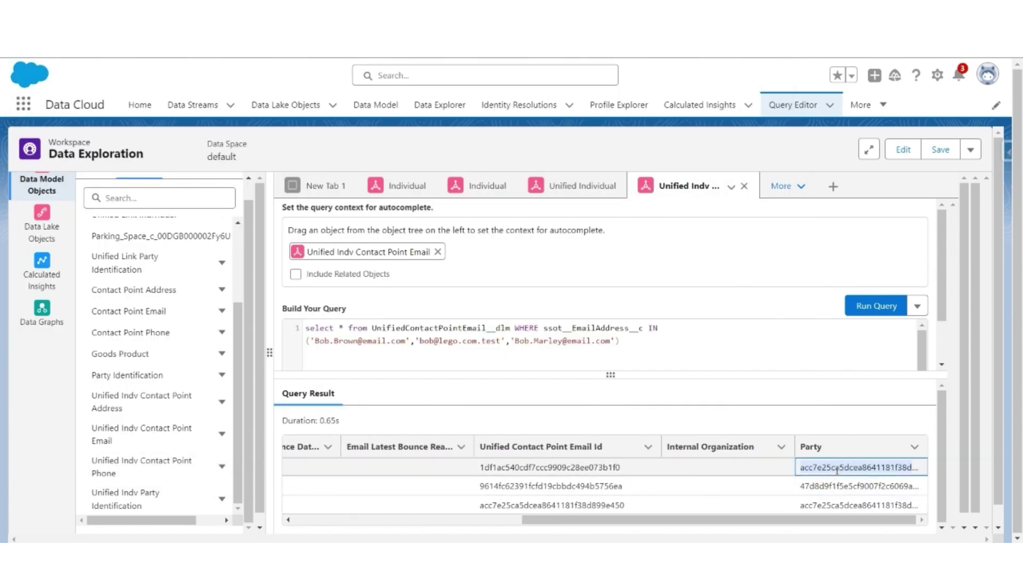
{"action": "key", "text": "ctrl+c"}
{"action": "key", "text": "alt+Tab"}
{"action": "key", "text": "ctrl+v"}
{"action": "key", "text": "Return"}
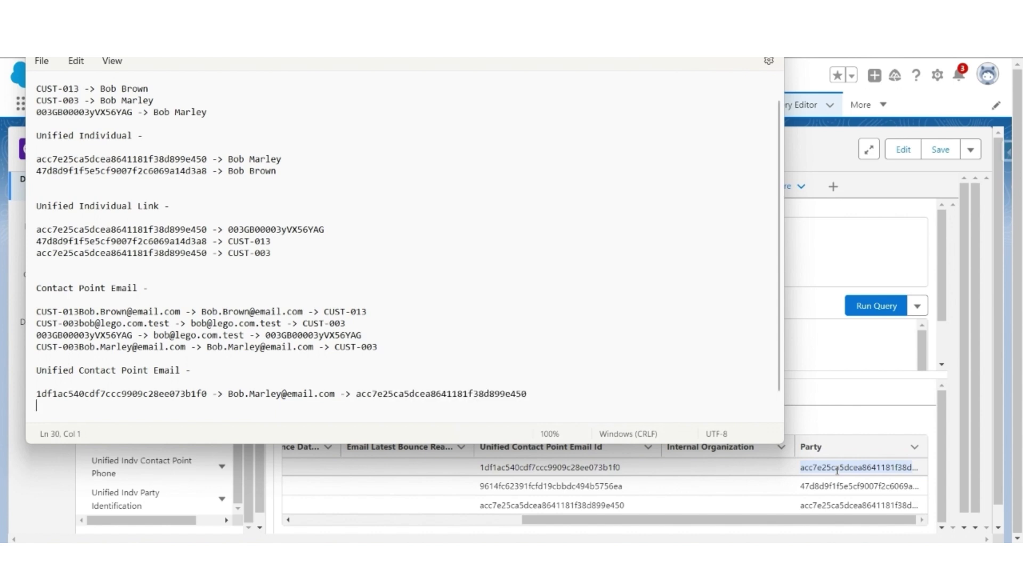
Add the second row's unified contact point email ID on a new line.
{"action": "key", "text": "alt+Tab"}
{"action": "left_click", "coordinate": [616, 485]}
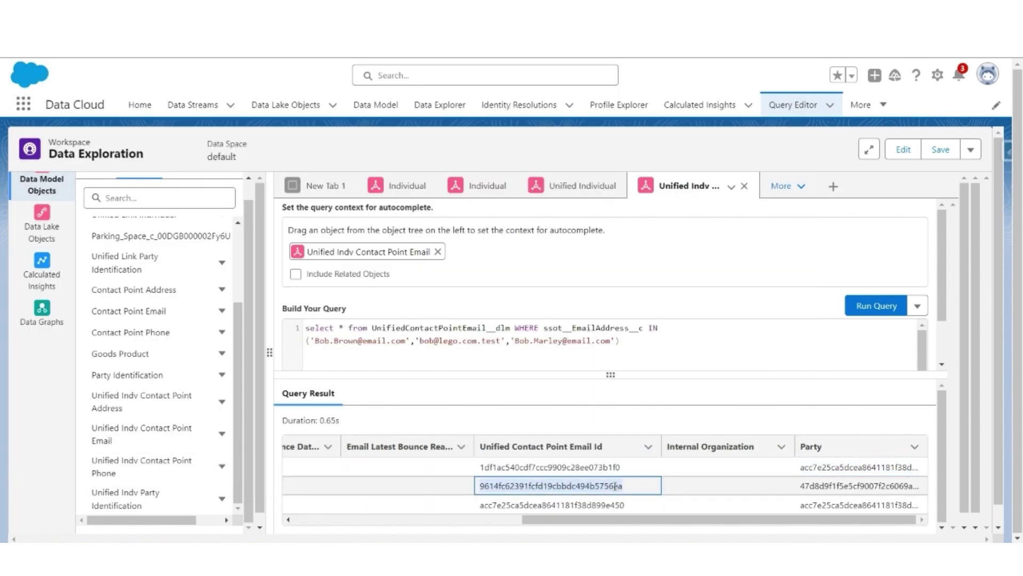
{"action": "key", "text": "ctrl+c"}
{"action": "key", "text": "alt+Tab"}
{"action": "key", "text": "ctrl+v"}
{"action": "key", "text": "Return"}
{"action": "key", "text": "BackSpace"}
{"action": "type", "text": "->"}
Append the second row's email address after its unified ID.
{"action": "key", "text": "alt+Tab"}
{"action": "left_click", "coordinate": [456, 486]}
{"action": "key", "text": "ctrl+c"}
{"action": "key", "text": "alt+Tab"}
{"action": "key", "text": "ctrl+v"}
{"action": "key", "text": "BackSpace"}
{"action": "key", "text": "alt+Tab"}
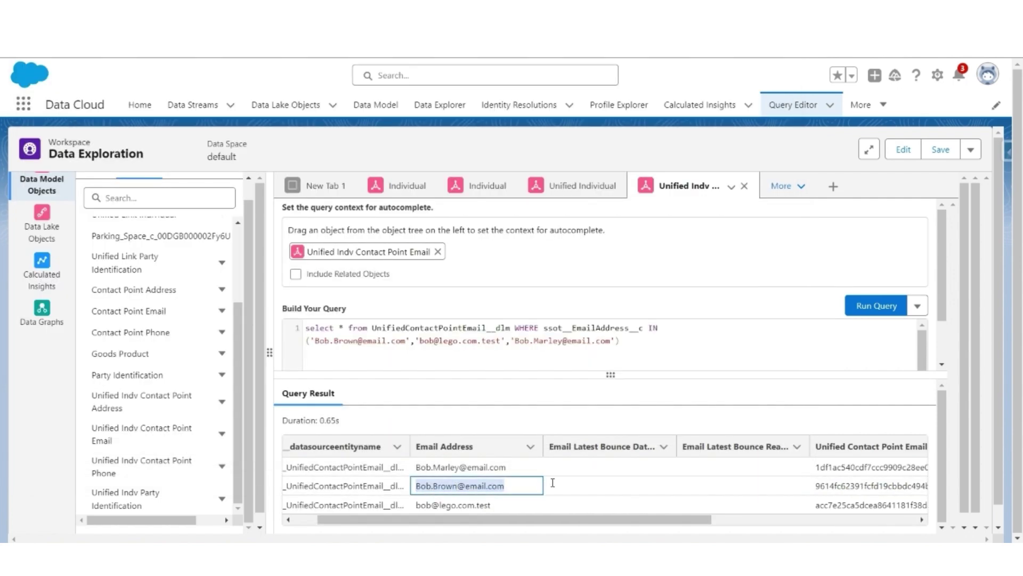
Append the second row's Party ID and start a new line.
{"action": "left_click_drag", "start_coordinate": [644, 519], "coordinate": [847, 518]}
{"action": "left_click", "coordinate": [847, 486]}
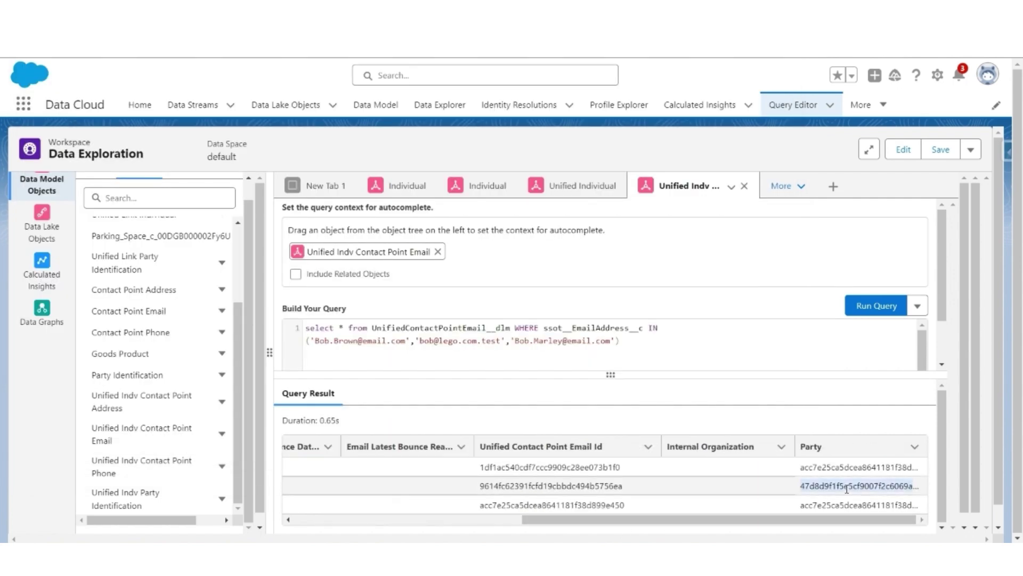
{"action": "key", "text": "ctrl+c"}
{"action": "key", "text": "alt+Tab"}
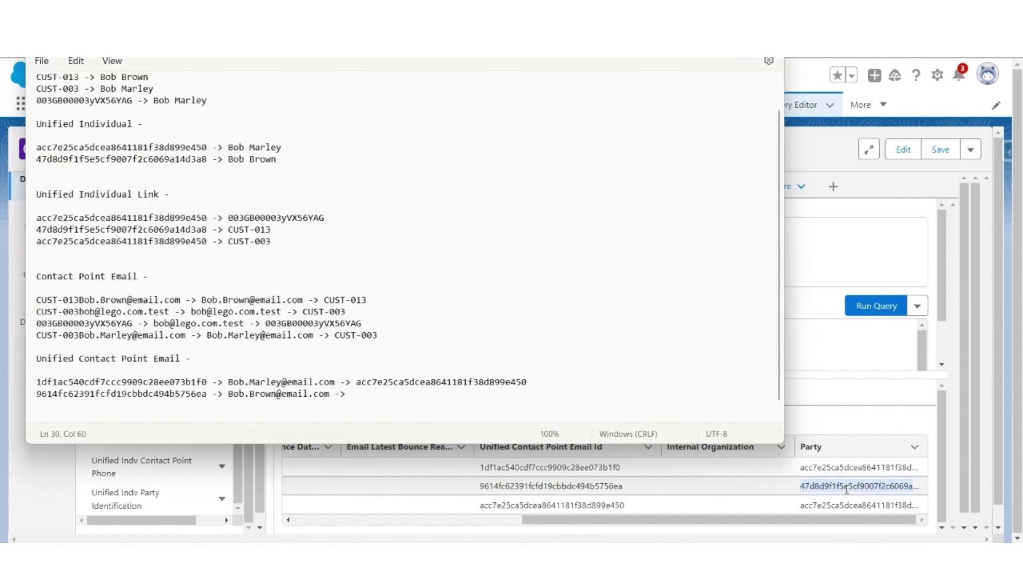
{"action": "key", "text": "ctrl+v"}
{"action": "key", "text": "Return"}
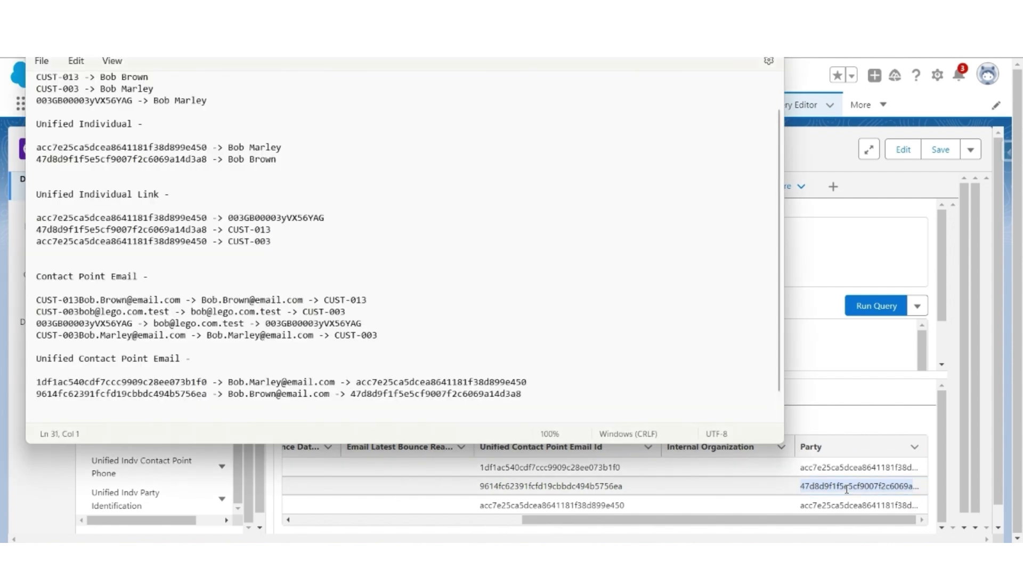
Record the third row's Party ID in the notes.
{"action": "key", "text": "alt+Tab"}
{"action": "double_click", "coordinate": [603, 504]}
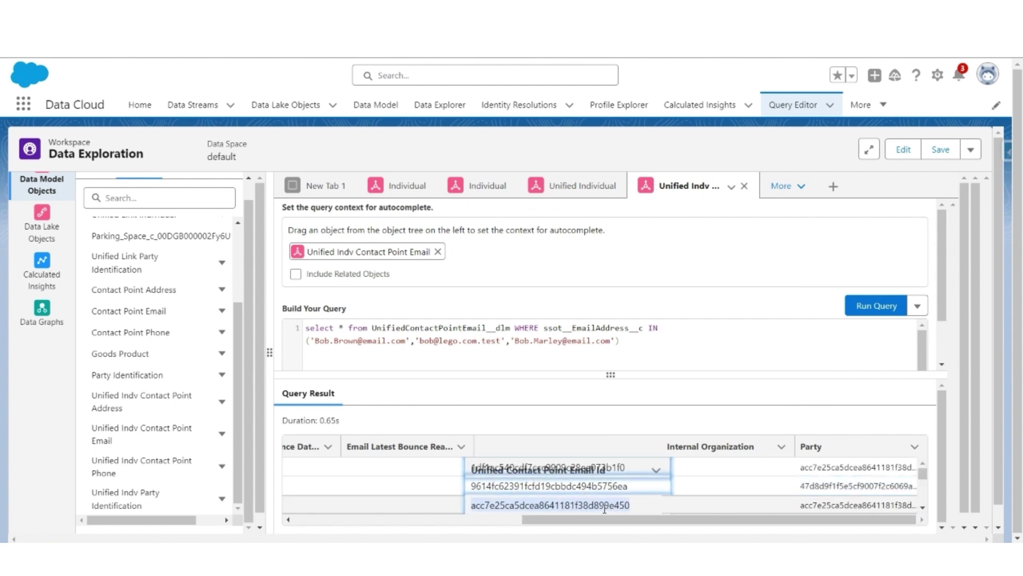
{"action": "double_click", "coordinate": [862, 505]}
{"action": "key", "text": "ctrl+c"}
{"action": "key", "text": "alt+Tab"}
{"action": "key", "text": "ctrl+v"}
{"action": "key", "text": "Return"}
{"action": "key", "text": "Return"}
{"action": "key", "text": "Return"}
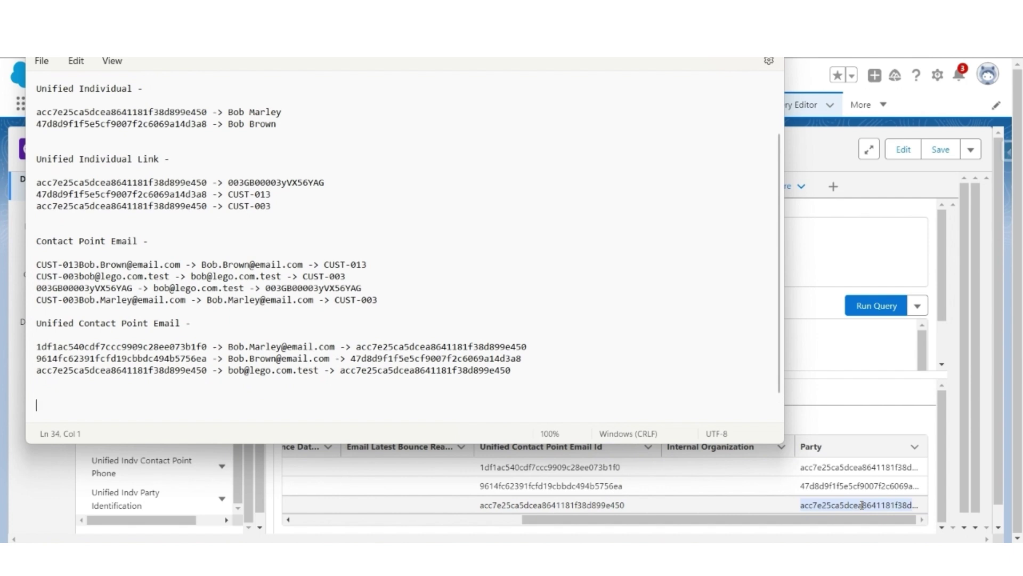
Add the heading 'Unified Contact Point Link -' below the Unified Contact Point Email section.
{"action": "left_click_drag", "start_coordinate": [147, 241], "coordinate": [21, 238]}
{"action": "left_click_drag", "start_coordinate": [182, 322], "coordinate": [35, 323]}
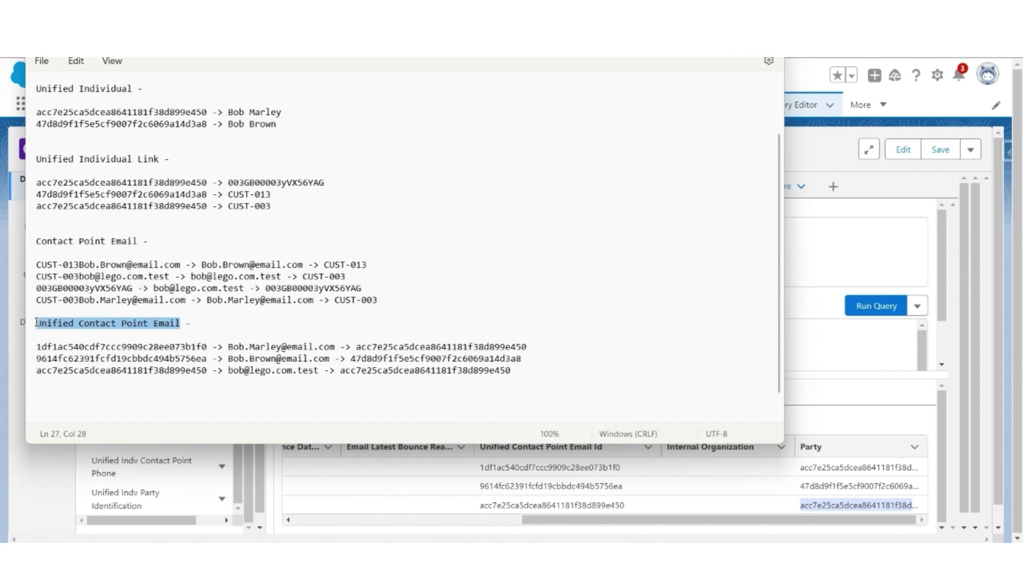
{"action": "left_click", "coordinate": [83, 403]}
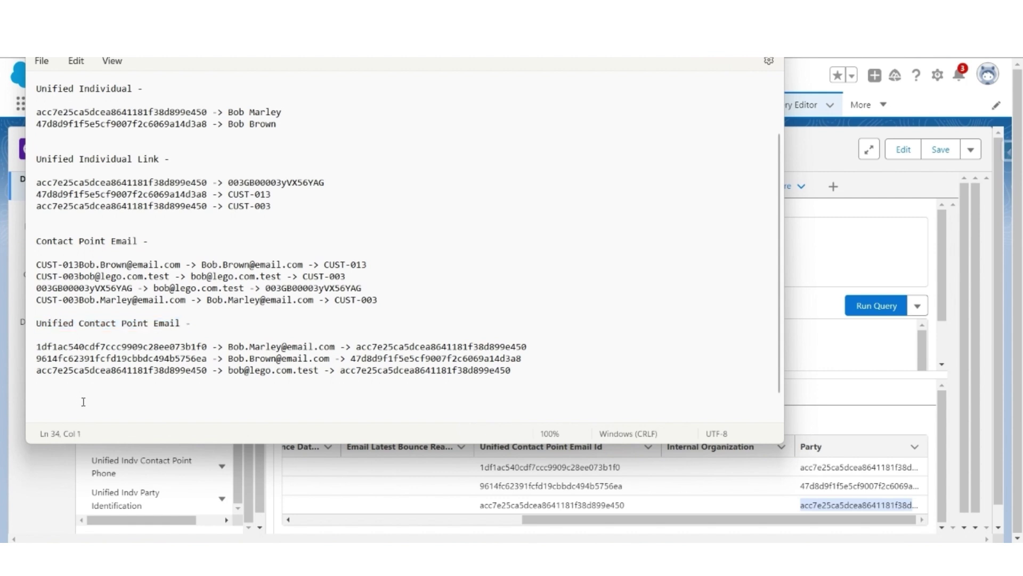
{"action": "type", "text": "Unified Contact Point Link -"}
{"action": "key", "text": "Return"}
{"action": "key", "text": "Return"}
{"action": "key", "text": "alt+Tab"}
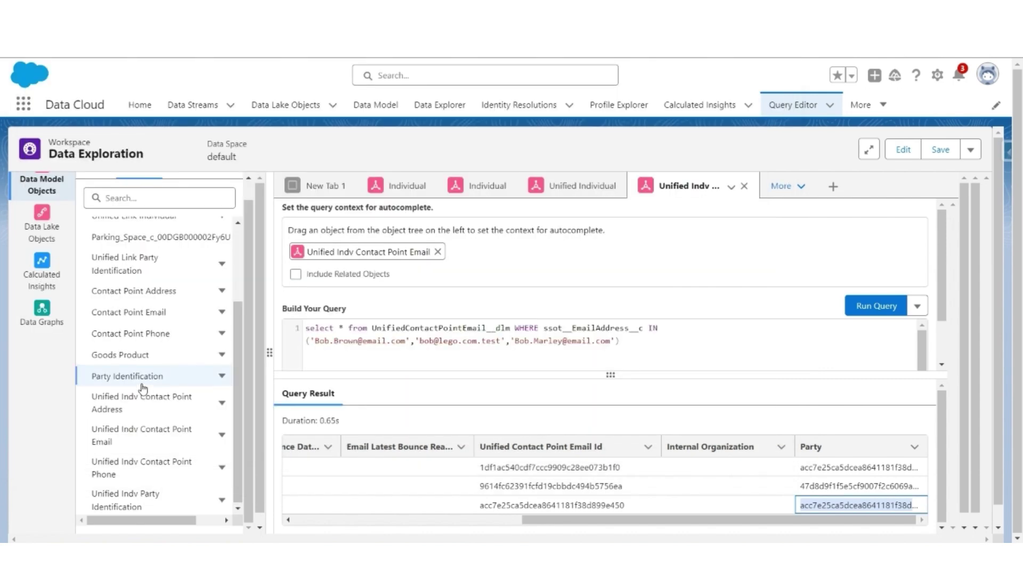
Open Unified Link Contact Point Email and correct the notes heading to 'Unified Link Contact Point Email'.
{"action": "scroll", "coordinate": [143, 389], "scroll_direction": "up", "scroll_amount": 3}
{"action": "left_click", "coordinate": [193, 263]}
{"action": "left_click", "coordinate": [80, 381]}
{"action": "type", "text": "Link"}
{"action": "double_click", "coordinate": [193, 382]}
{"action": "key", "text": "BackSpace"}
{"action": "type", "text": "Email"}
{"action": "key", "text": "ctrl+End"}
{"action": "left_click", "coordinate": [441, 502]}
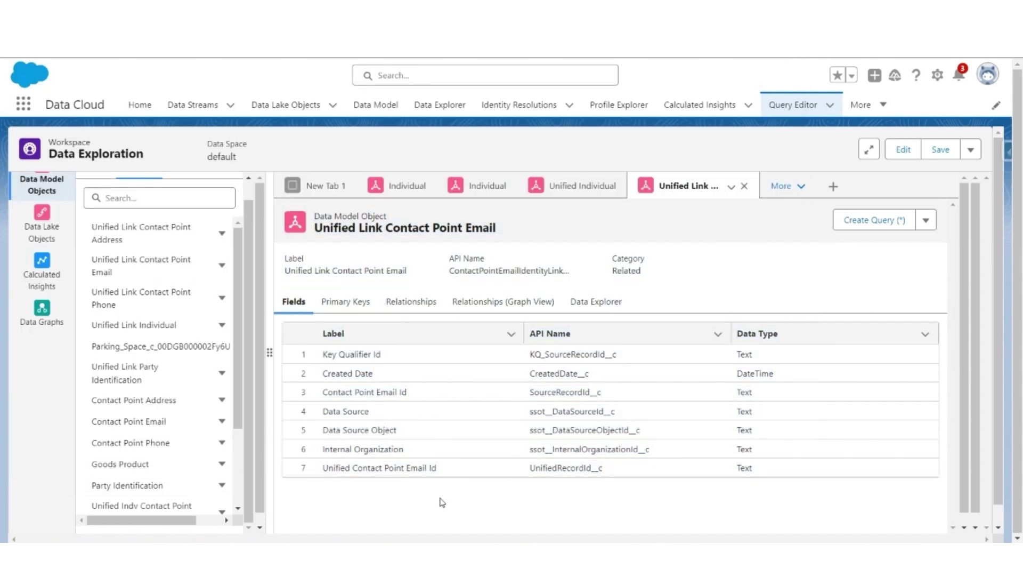
Review the Data Source and unified record ID fields, and start a WHERE SourceRecordId__c IN filter.
{"action": "left_click_drag", "start_coordinate": [617, 411], "coordinate": [535, 413]}
{"action": "left_click", "coordinate": [532, 415]}
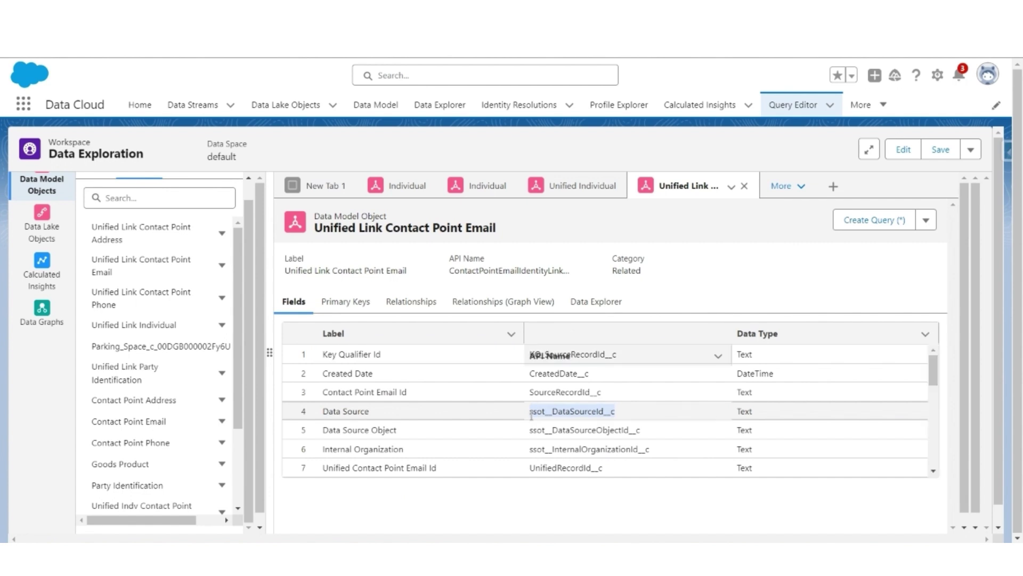
{"action": "left_click_drag", "start_coordinate": [530, 472], "coordinate": [609, 475]}
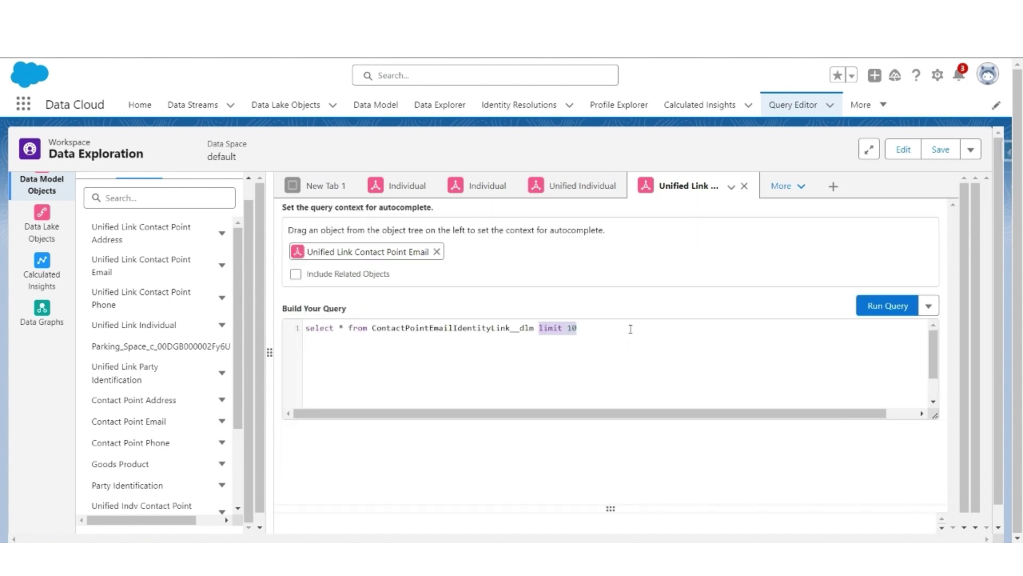
{"action": "key", "text": "BackSpace"}
{"action": "type", "text": "WHERE"}
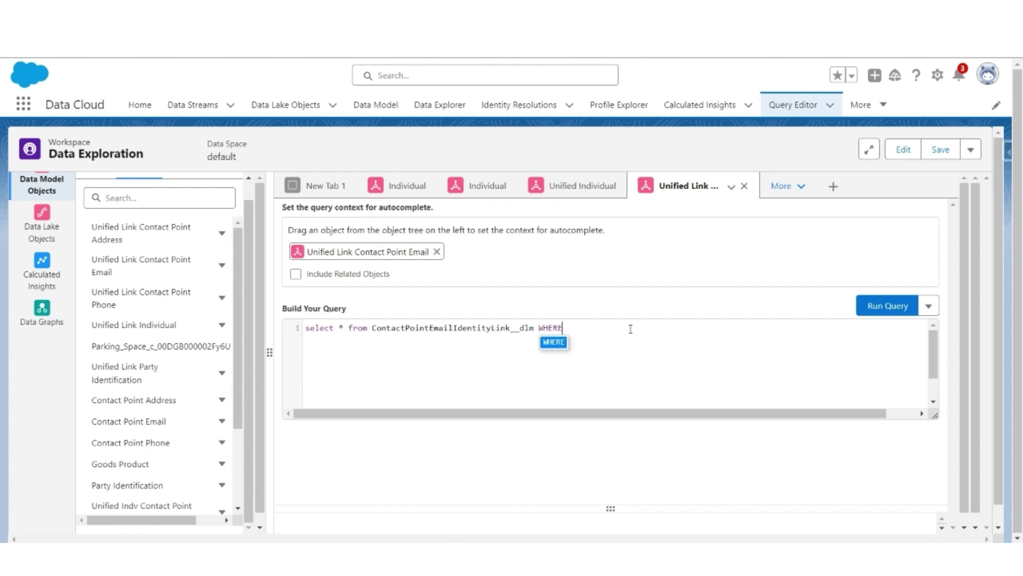
{"action": "type", "text": " source"}
{"action": "left_click", "coordinate": [669, 356]}
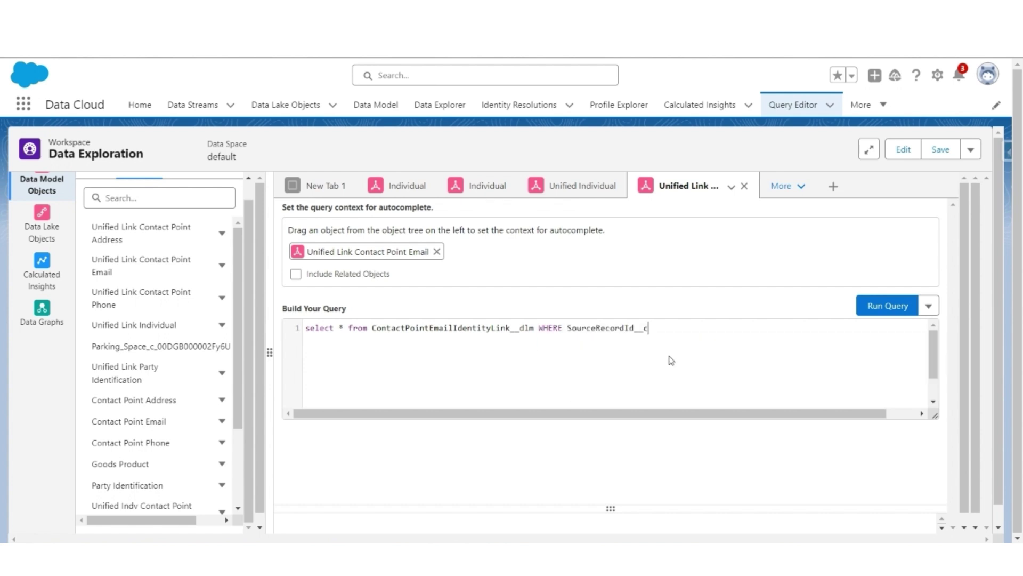
{"action": "type", "text": "IN ("}
Add the first contact point email source ID from the notes to the IN list.
{"action": "key", "text": "alt+Tab"}
{"action": "left_click_drag", "start_coordinate": [35, 241], "coordinate": [181, 241]}
{"action": "key", "text": "ctrl+c"}
{"action": "key", "text": "alt+Tab"}
{"action": "type", "text": "'"}
{"action": "key", "text": "ctrl+v"}
{"action": "type", "text": "'"}
{"action": "key", "text": "Escape"}
{"action": "type", "text": ",'"}
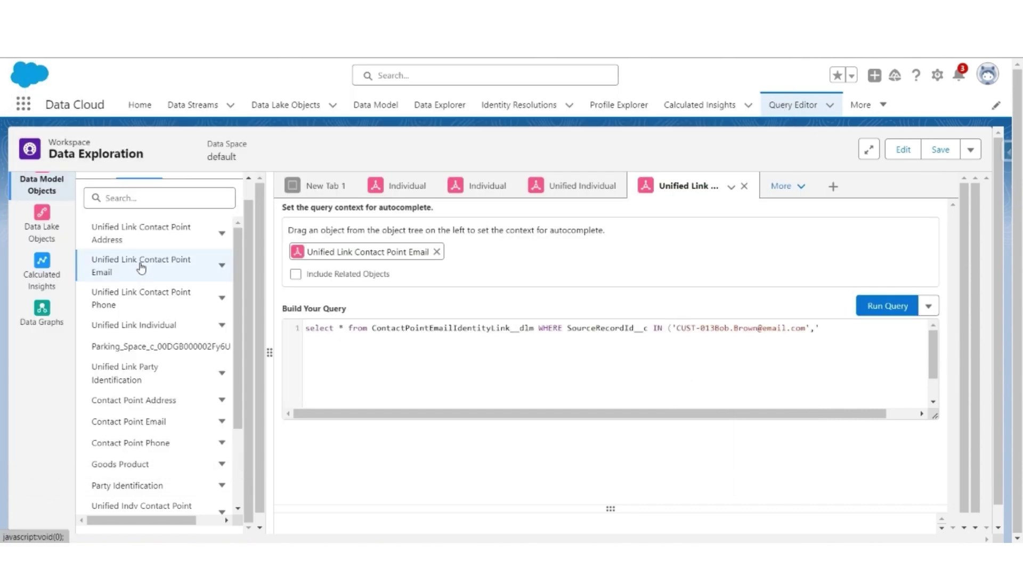
Move to the empty line below the new heading in the notes.
{"action": "key", "text": "alt+Tab"}
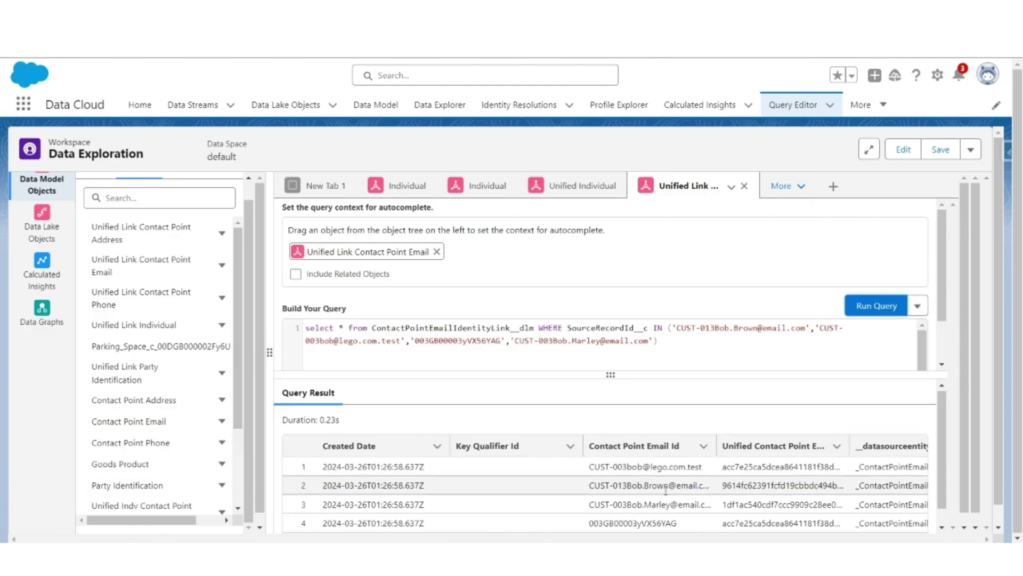
{"action": "scroll", "coordinate": [608, 469], "scroll_direction": "down", "scroll_amount": 1}
{"action": "left_click_drag", "start_coordinate": [645, 520], "coordinate": [694, 523]}
{"action": "key", "text": "alt+Tab"}
{"action": "left_click_drag", "start_coordinate": [393, 278], "coordinate": [3, 245]}
{"action": "scroll", "coordinate": [139, 393], "scroll_direction": "down", "scroll_amount": 1}
{"action": "left_click", "coordinate": [101, 375]}
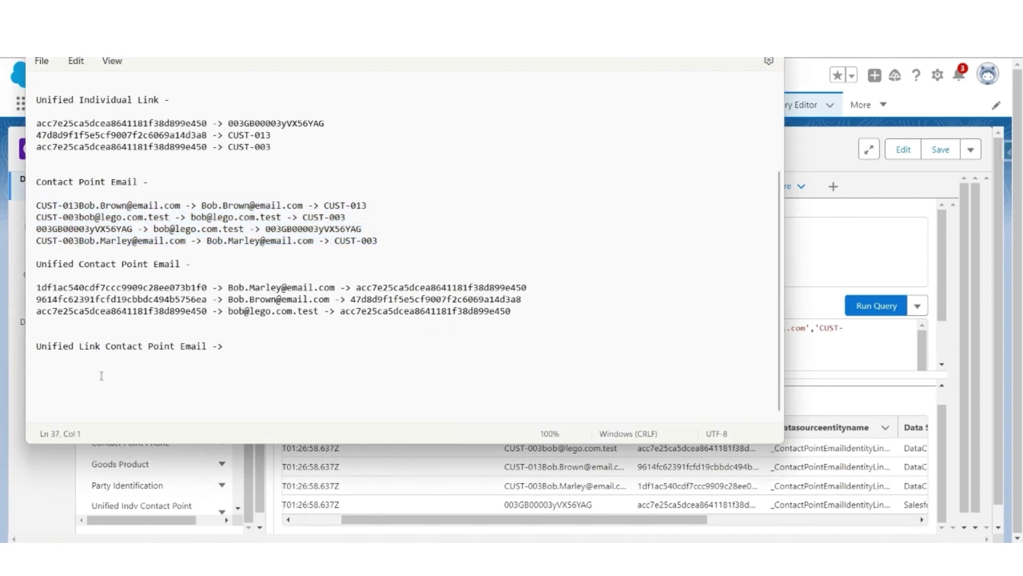